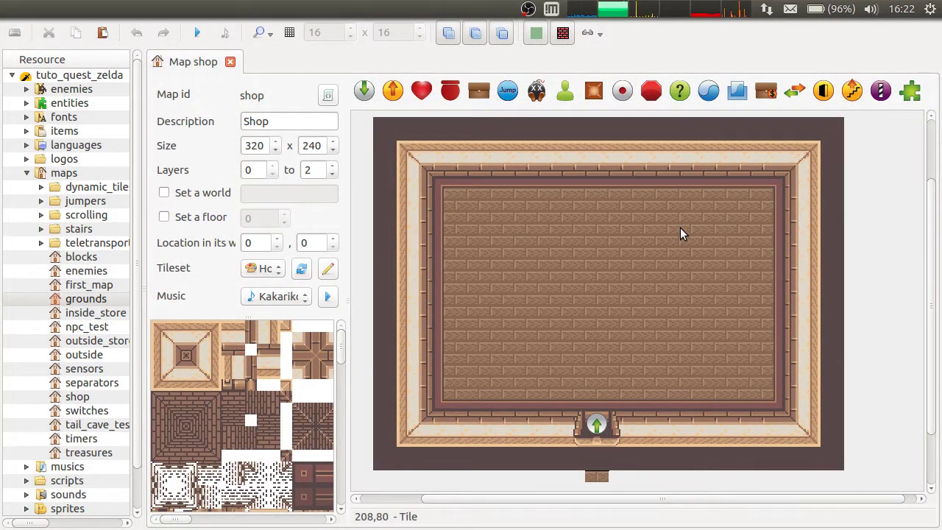
Lay a large green carpet rectangle across the middle of the shop floor
scroll(925, 236, up, 2)
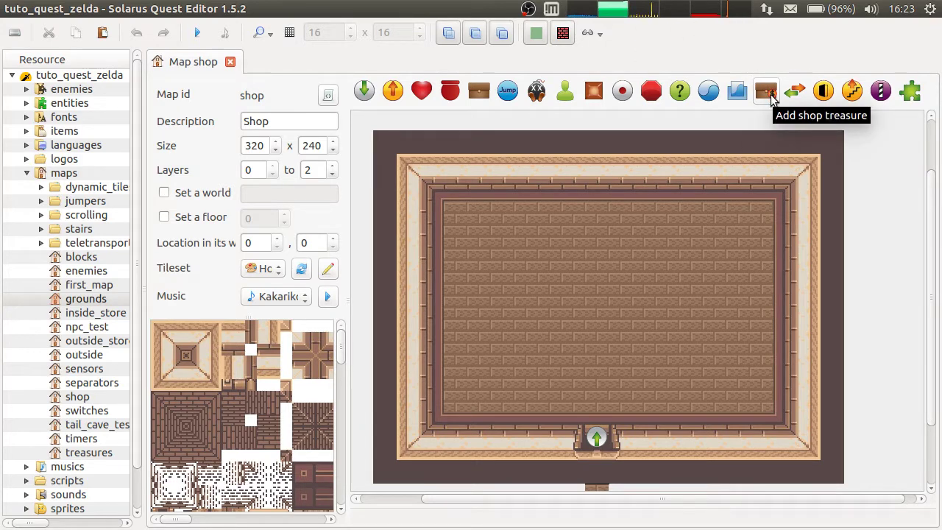
scroll(200, 411, right, 5)
scroll(187, 443, down, 6)
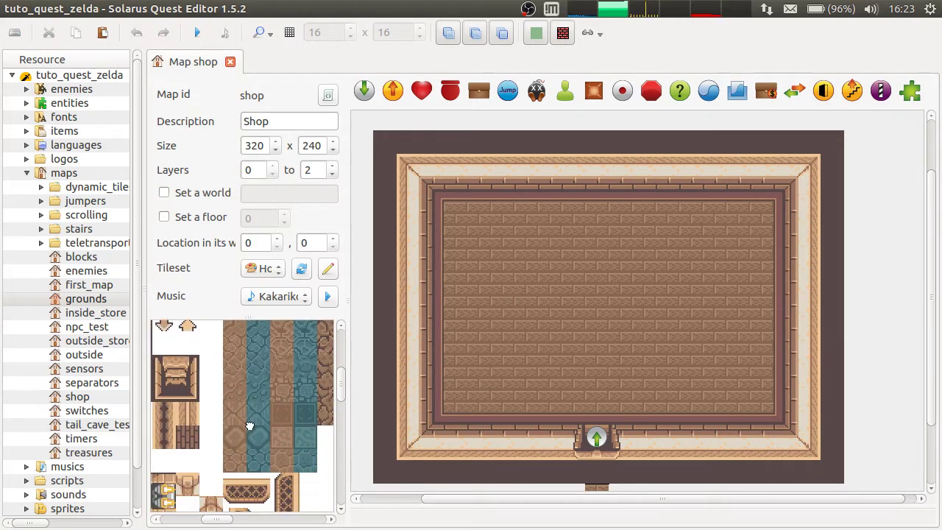
scroll(277, 439, down, 3)
scroll(269, 401, right, 3)
scroll(269, 401, up, 6)
scroll(286, 434, right, 4)
middle_drag(257, 443, 252, 443)
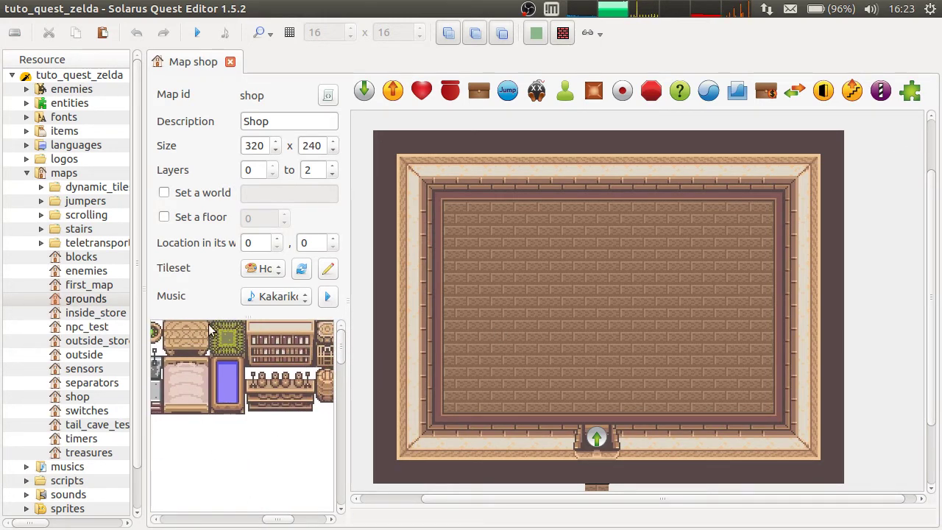
click(228, 338)
click(535, 270)
drag(544, 284, 683, 345)
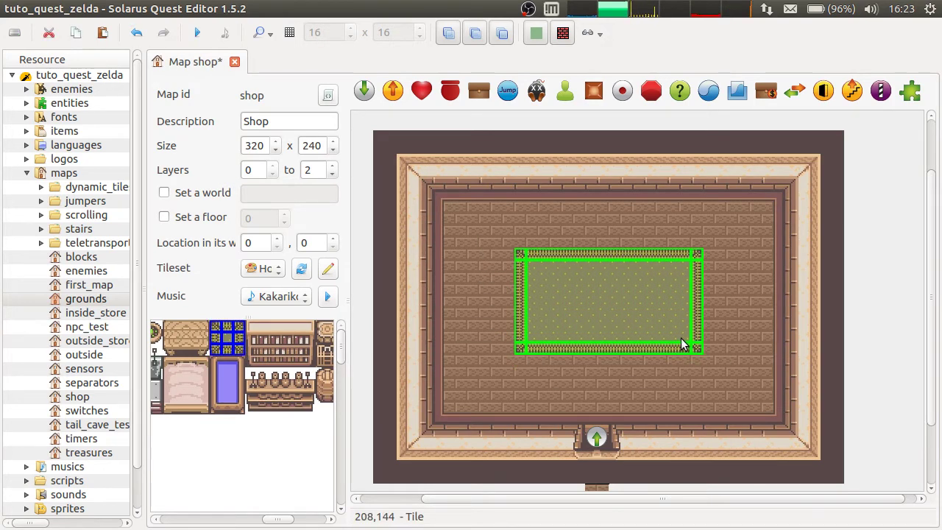
Deselect the carpet, toggle the grid on and off, and choose the shop treasure tool
click(890, 342)
key(ctrl+g)
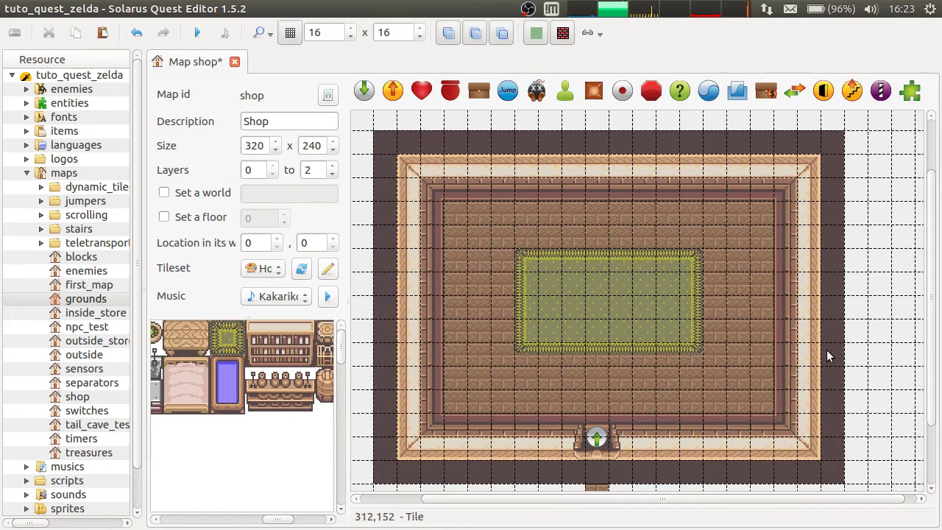
key(ctrl+g)
click(766, 91)
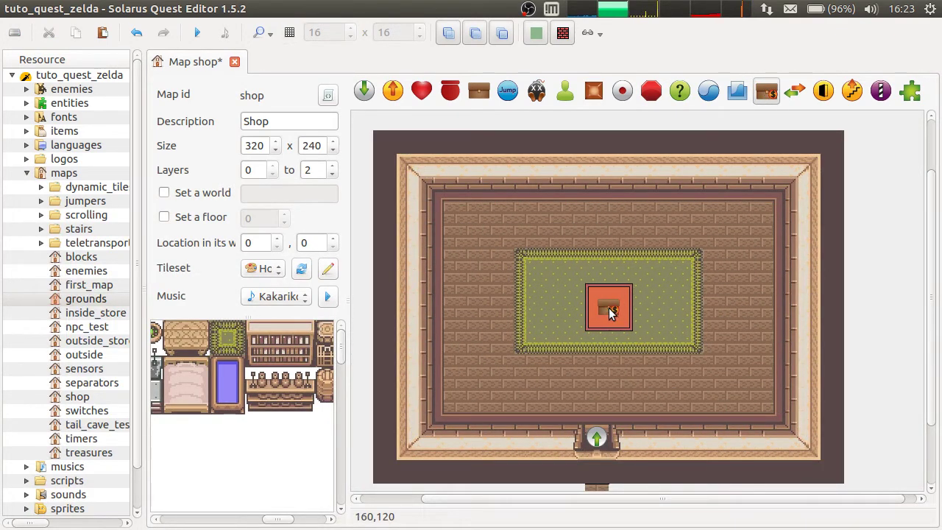
Drop the shop treasure at the carpet's centre with the grid shown
click(604, 307)
key(ctrl+g)
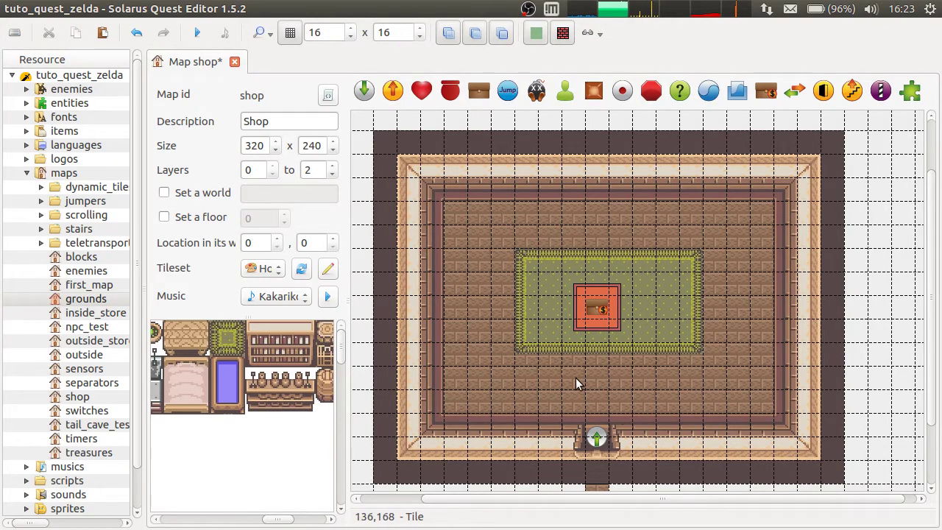
scroll(627, 376, down, 2)
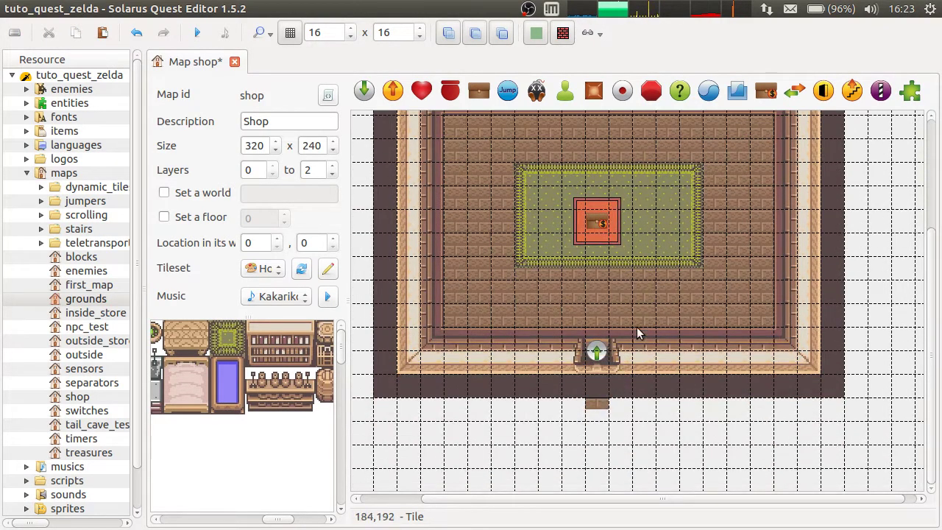
scroll(591, 452, up, 1)
Shift the entrance and the shop treasure one tile right, then save the map
click(597, 409)
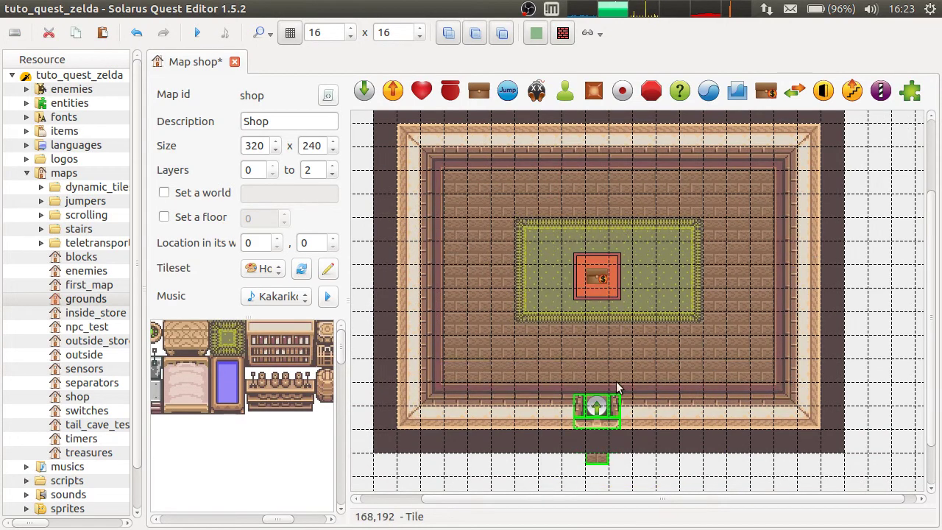
drag(601, 431, 611, 433)
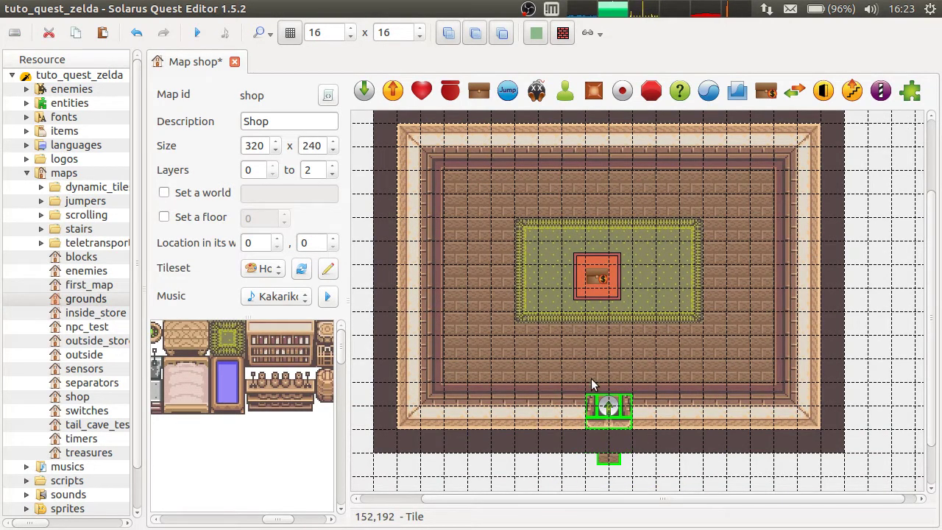
click(781, 479)
mouse_move(600, 250)
mouse_down()
mouse_move(624, 263)
mouse_move(613, 254)
mouse_up()
click(695, 315)
key(ctrl+s)
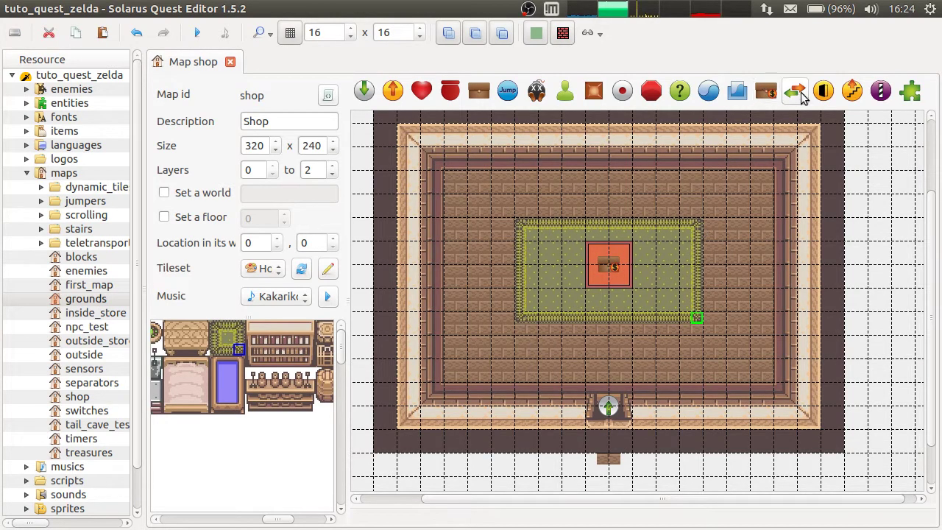
key(ctrl+g)
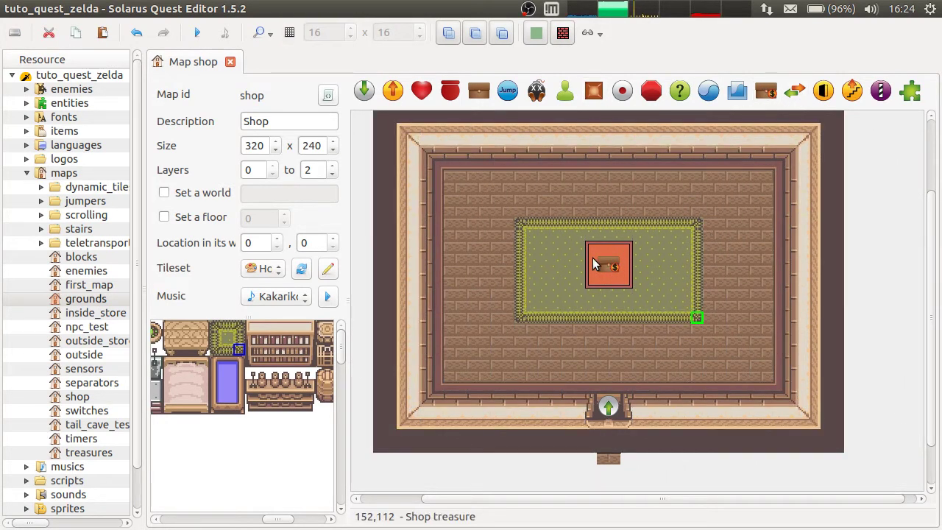
Make the shop treasure sell a Heart at price 10, leaving its state unsaved
double_click(610, 270)
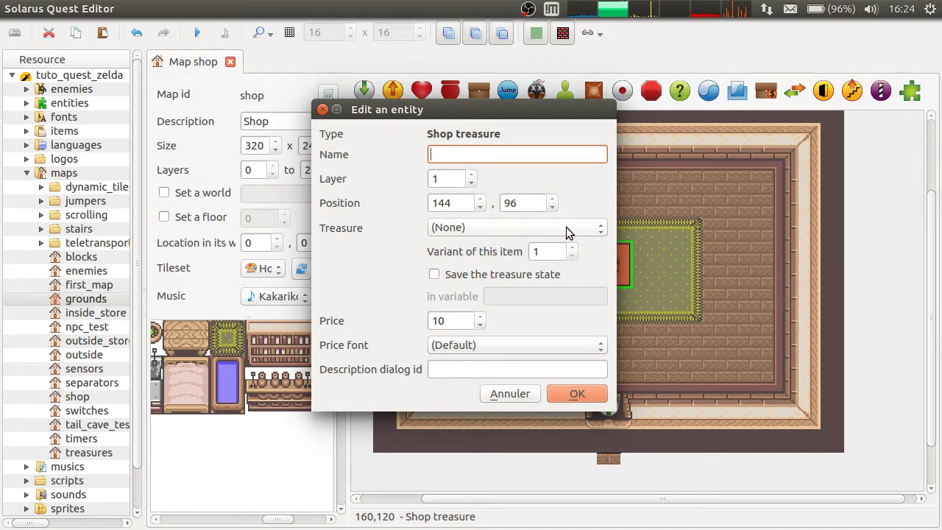
click(604, 230)
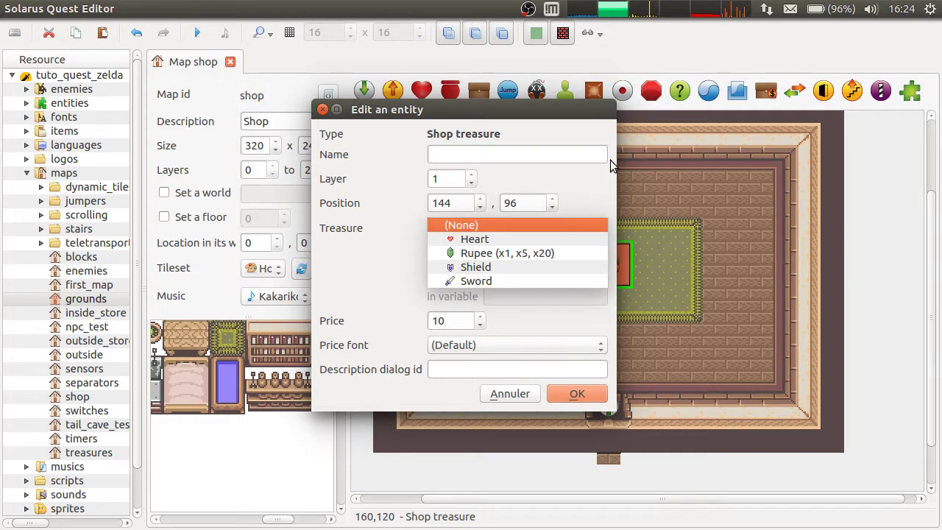
click(564, 239)
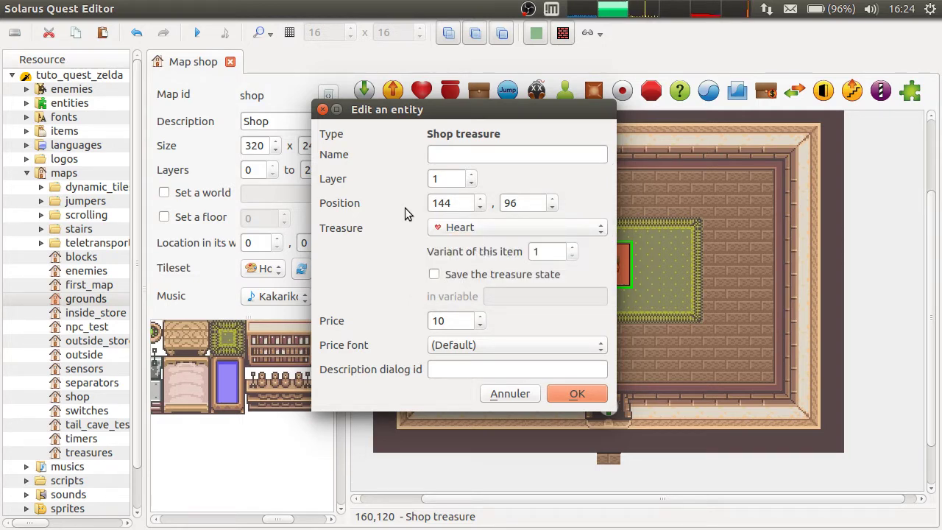
click(464, 274)
click(472, 275)
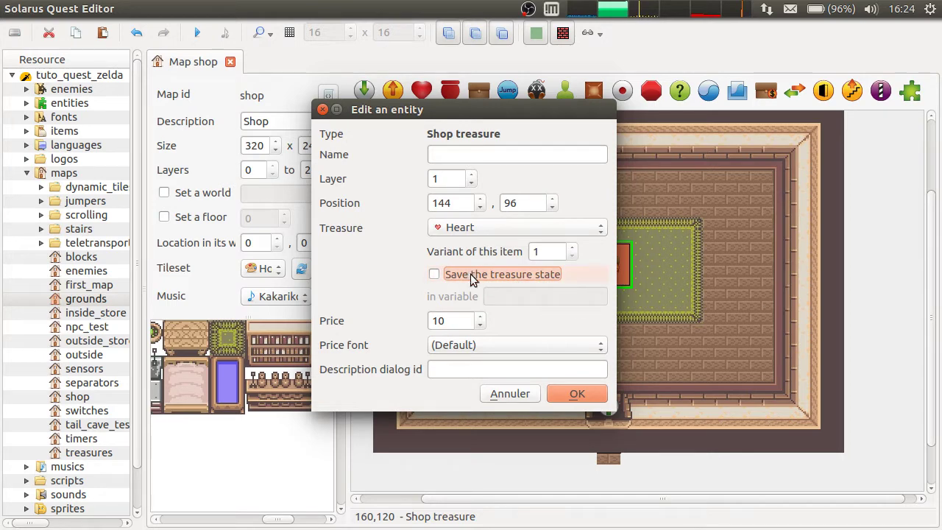
click(453, 321)
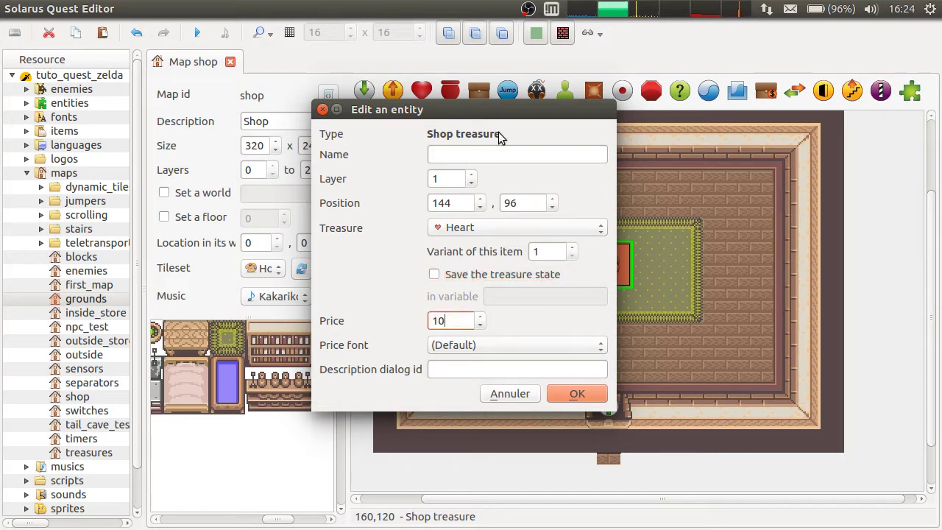
drag(452, 324, 418, 323)
click(451, 323)
Set the treasure's price font to White digits
click(506, 346)
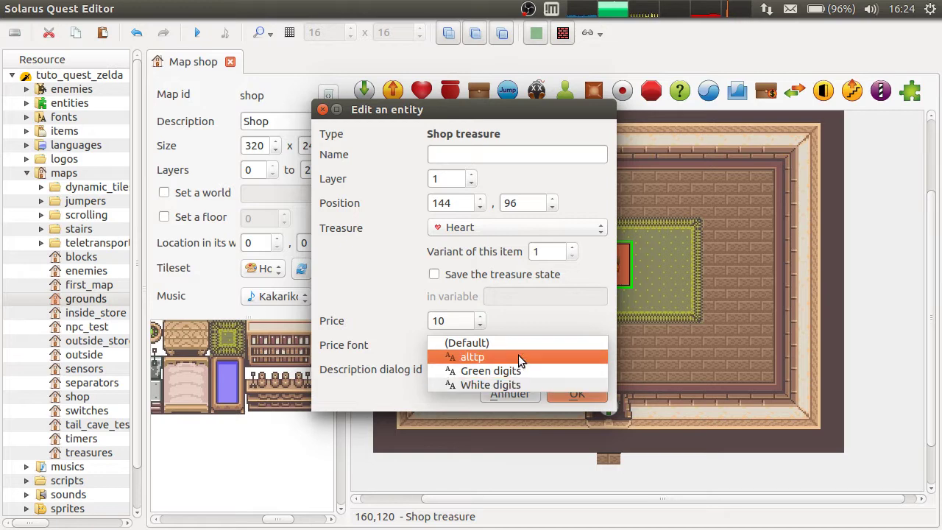
click(566, 111)
drag(567, 112, 475, 64)
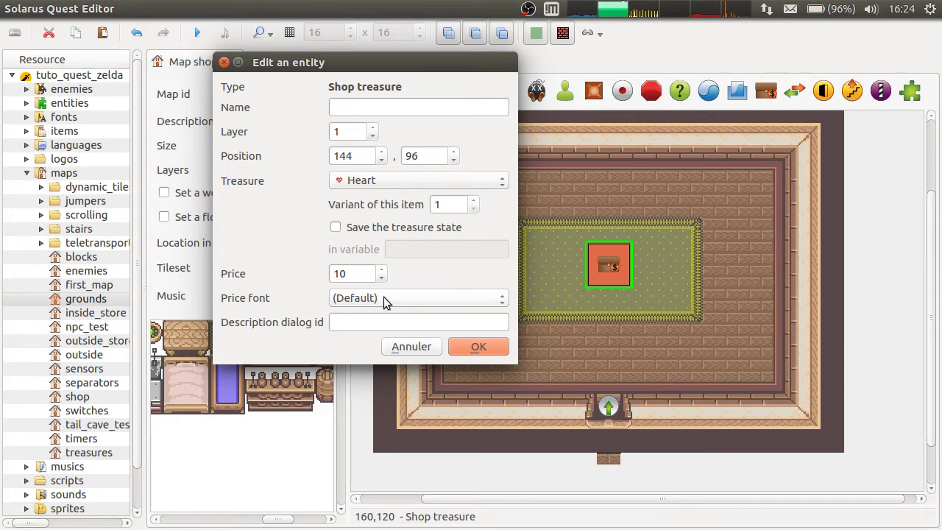
click(461, 298)
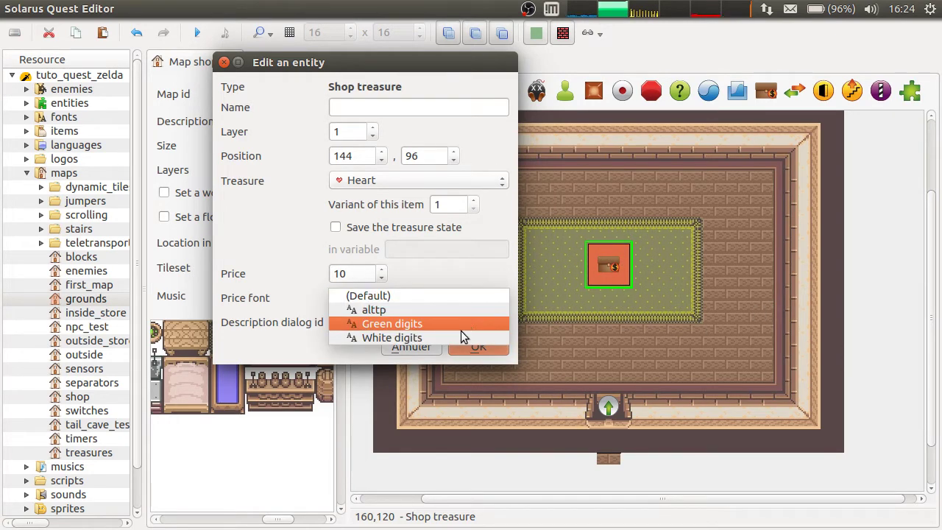
click(433, 337)
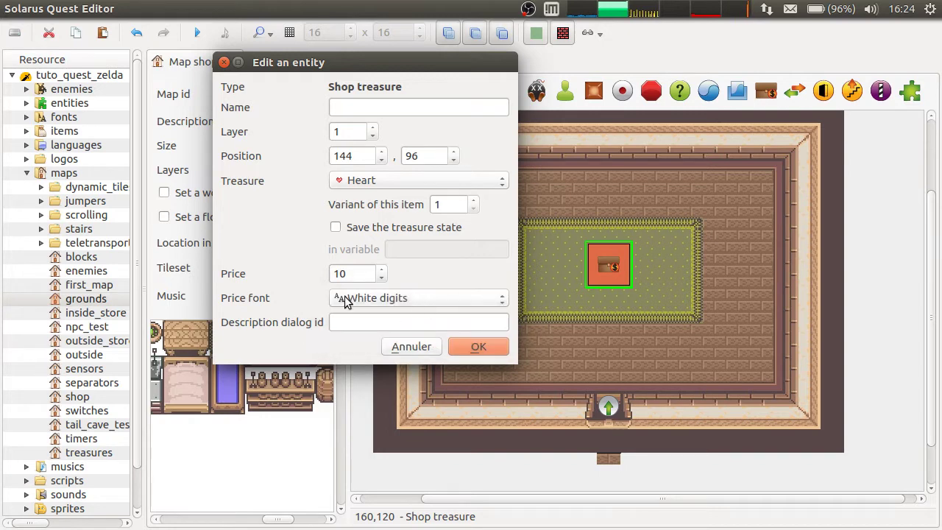
Enter description dialog id shop.heart and confirm the treasure settings
click(386, 322)
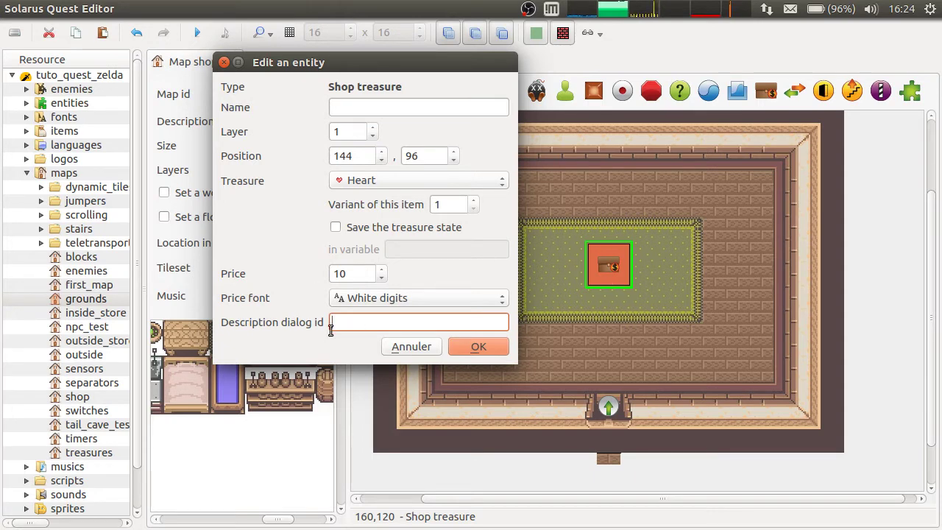
text(shop.)
text(heart)
drag(435, 324, 169, 326)
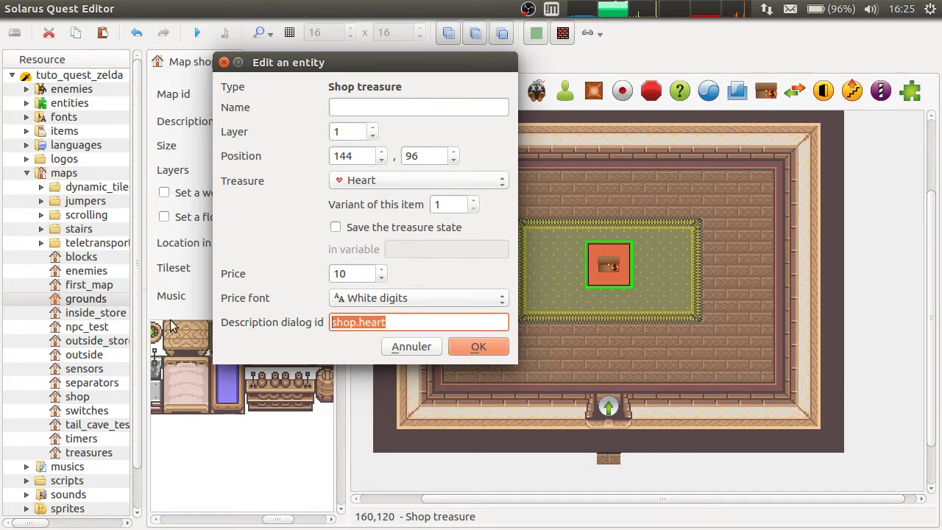
click(476, 347)
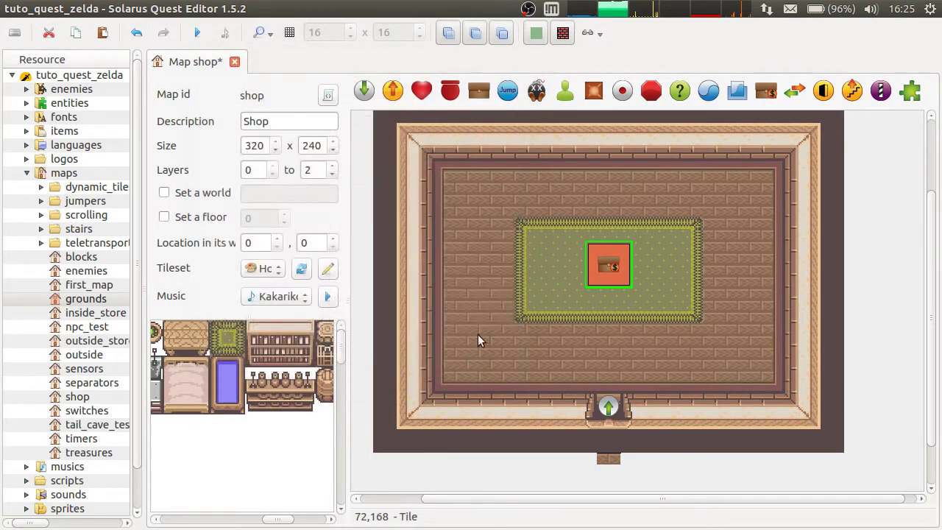
Add English dialog shop.heart reading 'Buy a Heart to get a life point' and save it
click(27, 145)
double_click(56, 159)
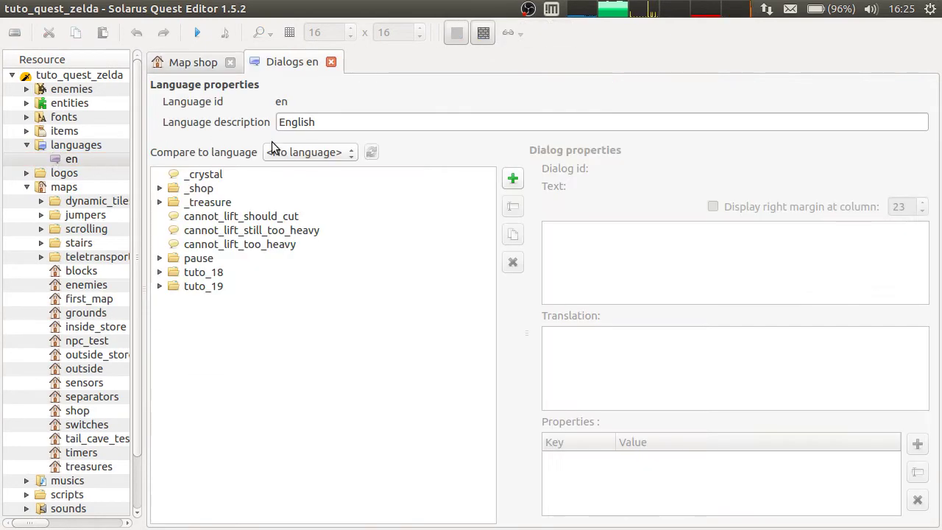
click(504, 176)
text(shop.heart)
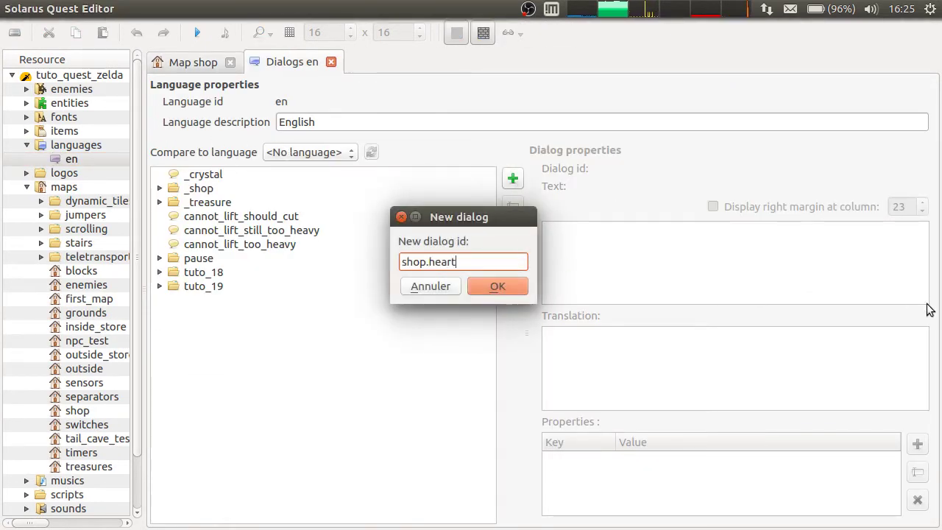
key(Return)
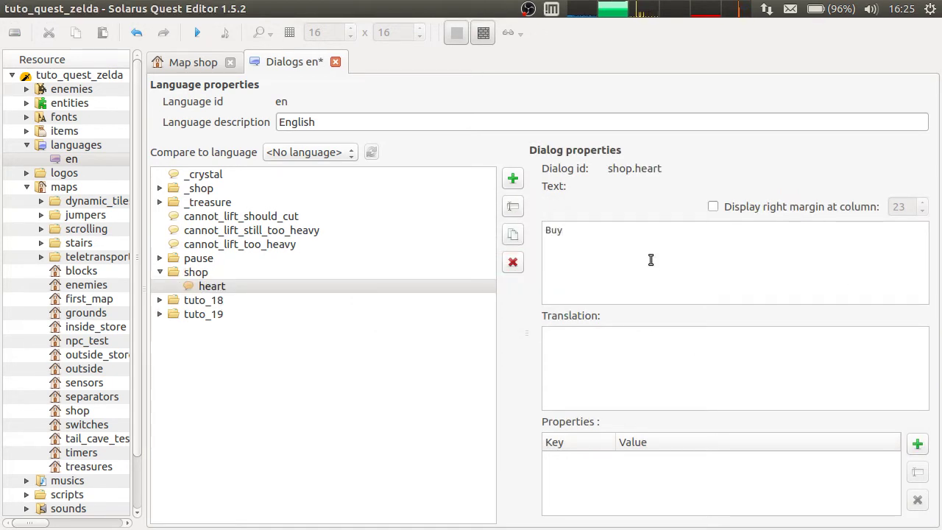
text(Buy a Heart to get a l)
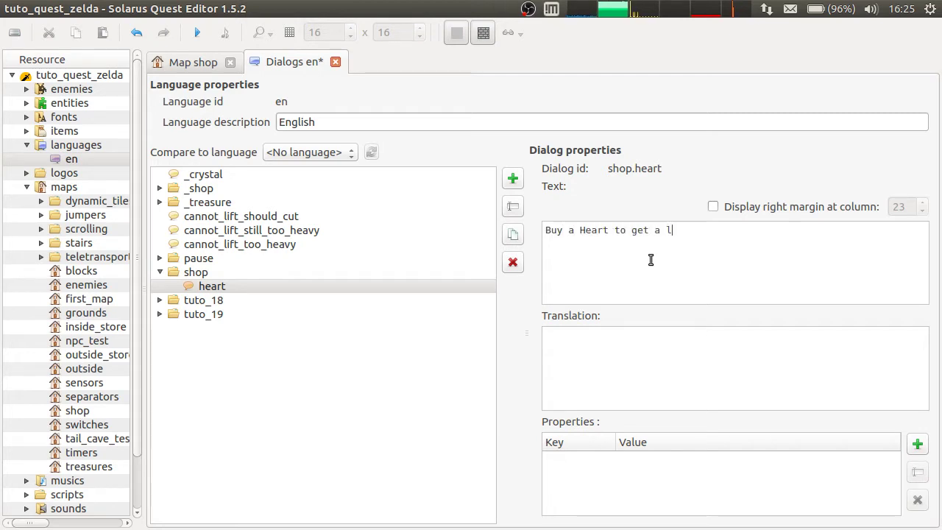
text(ife point.)
key(ctrl+s)
Start a test run, then place a new NPC at 160, 61 above the carpet
scroll(294, 61, up, 1)
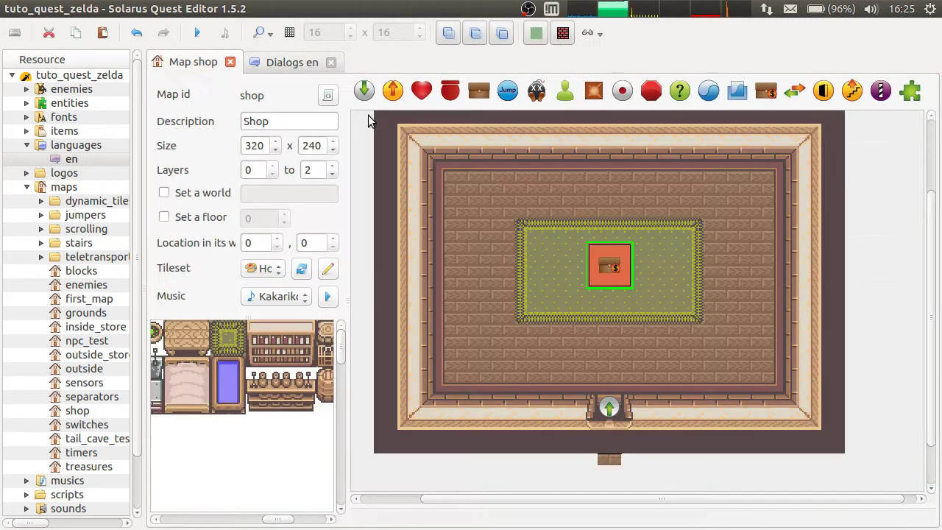
click(601, 324)
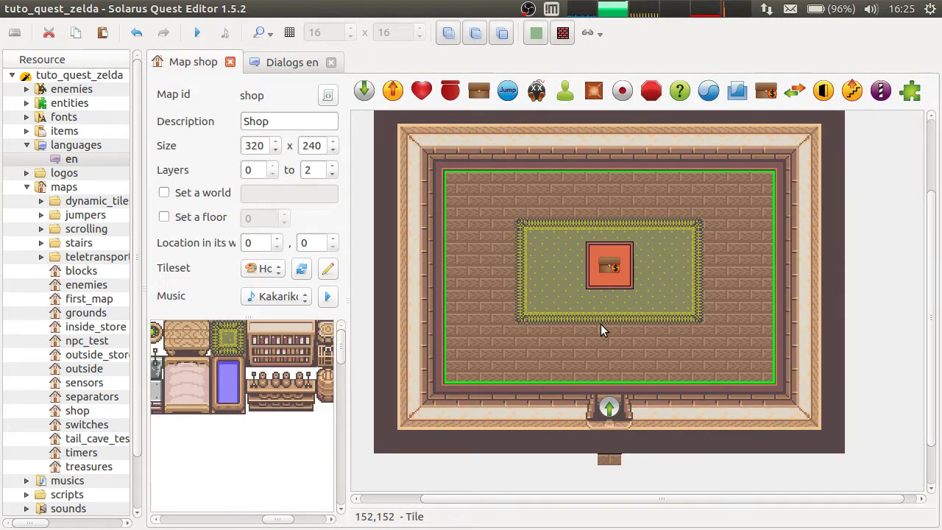
click(197, 32)
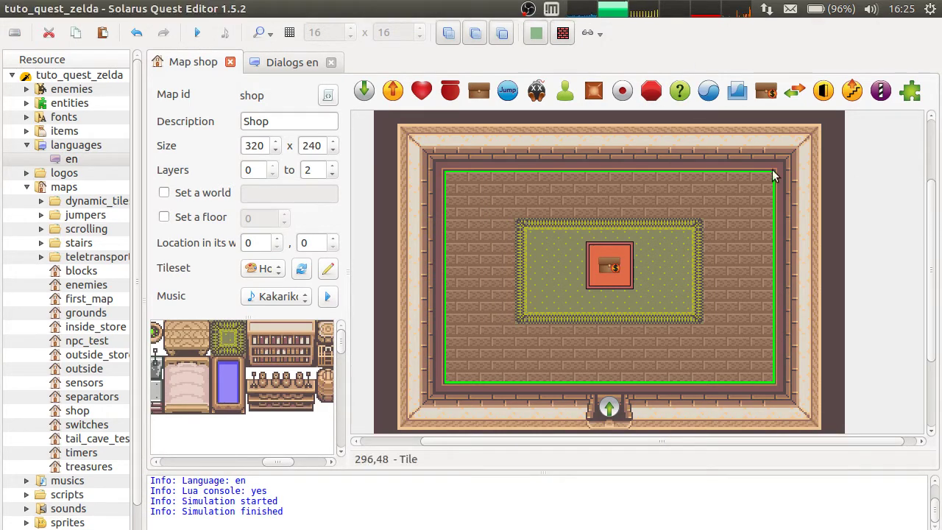
click(566, 90)
click(615, 188)
Give the NPC the npc Green merchant sprite, save the map, and run the quest
click(321, 263)
click(390, 265)
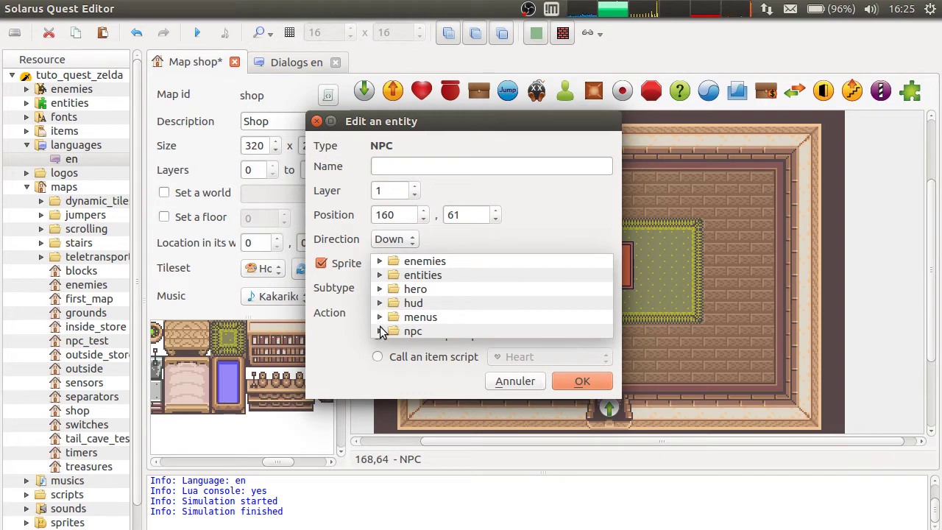
click(379, 331)
click(437, 265)
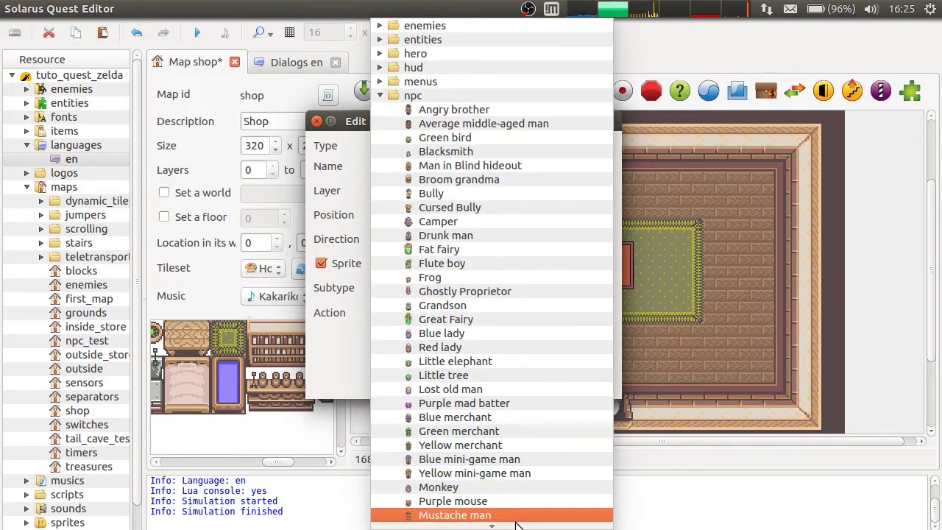
click(506, 428)
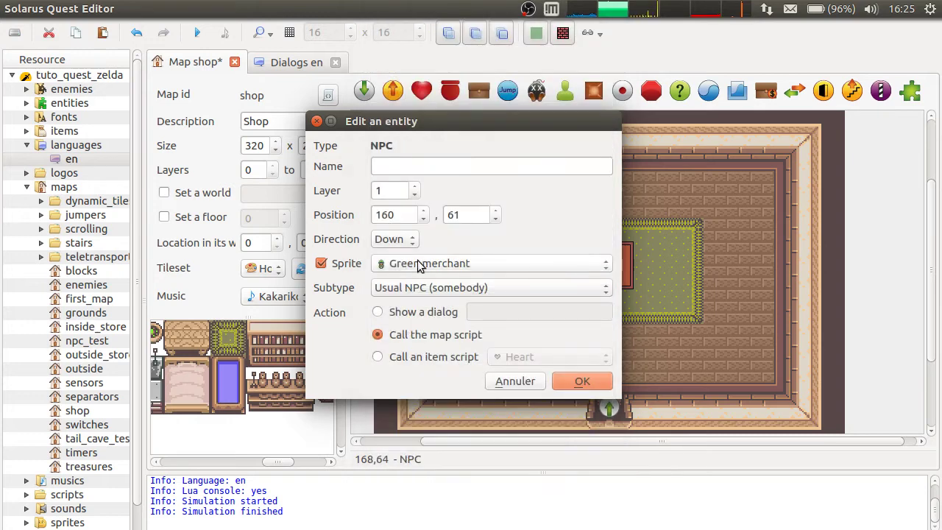
click(578, 379)
key(ctrl+s)
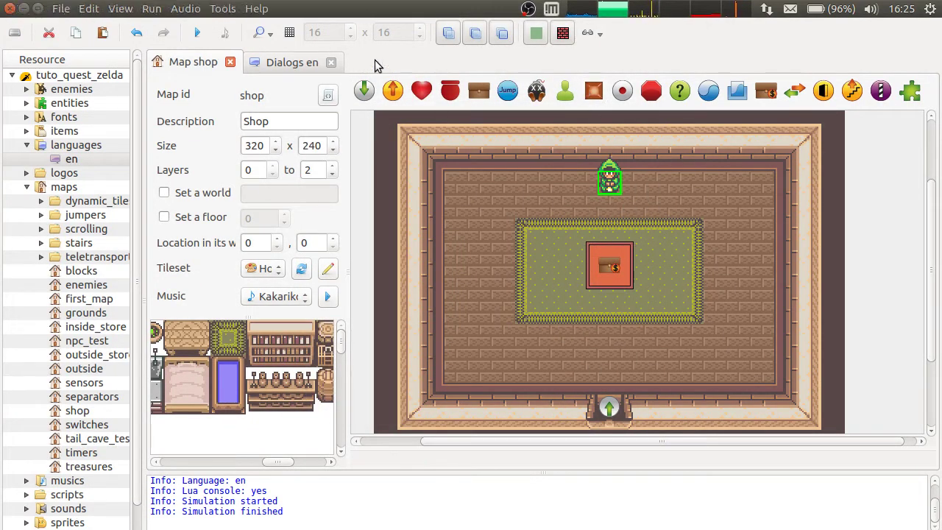
click(200, 35)
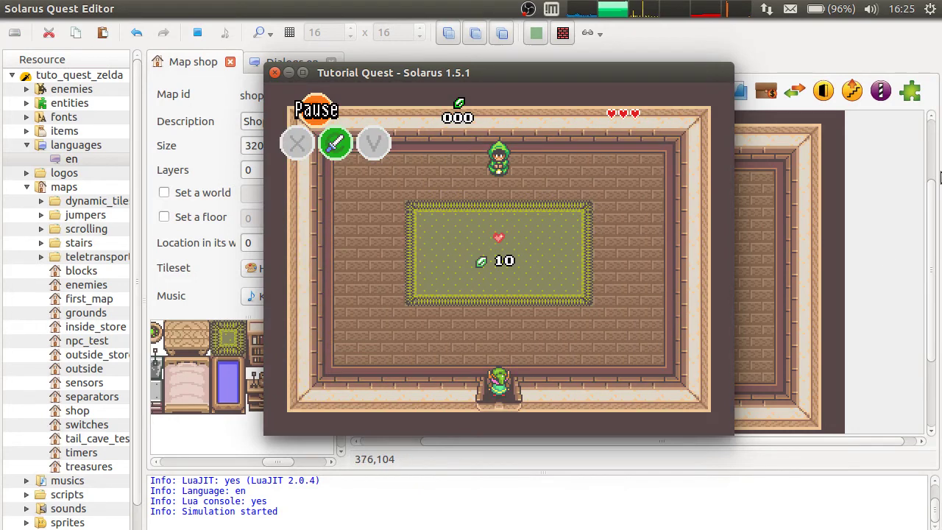
Walk the hero up beside the heart and read its shop message
key(Up)
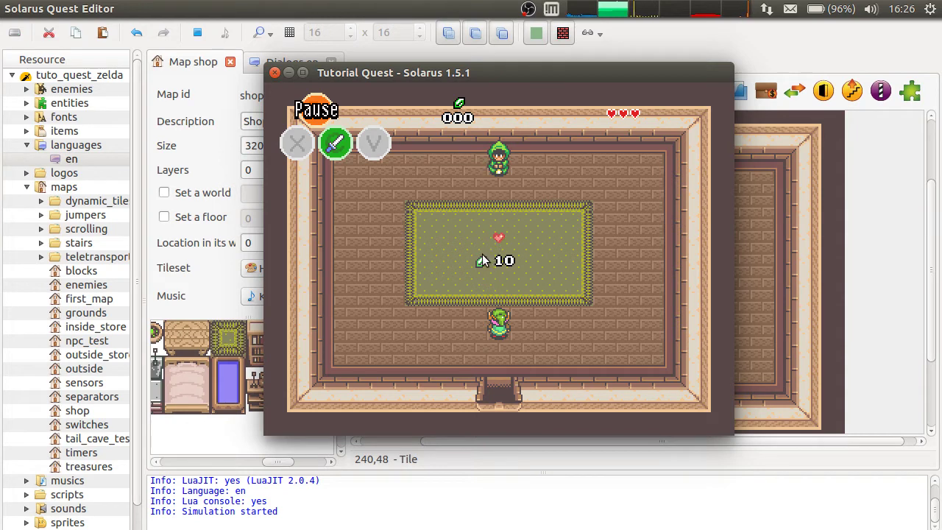
key(Up)
key(Right)
key(space)
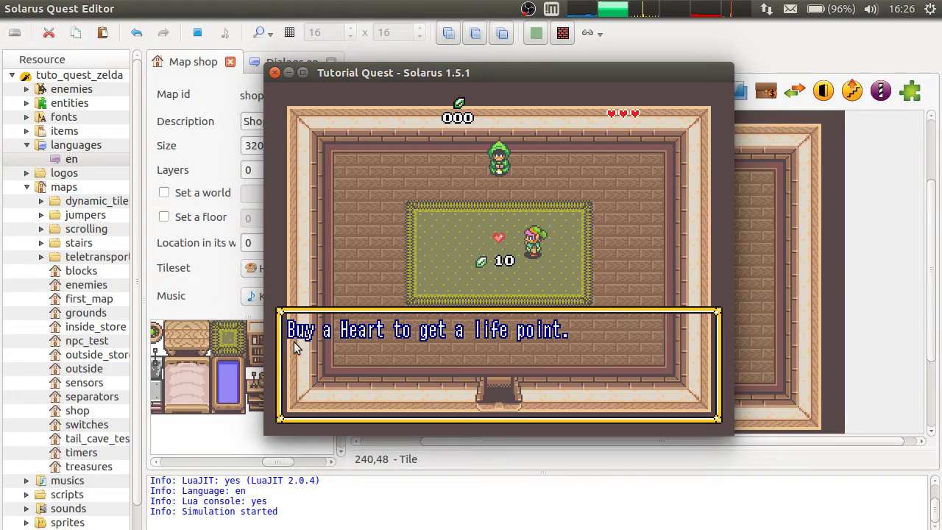
Check the shop treasure's description dialog id, leaving the properties unchanged
key(Escape)
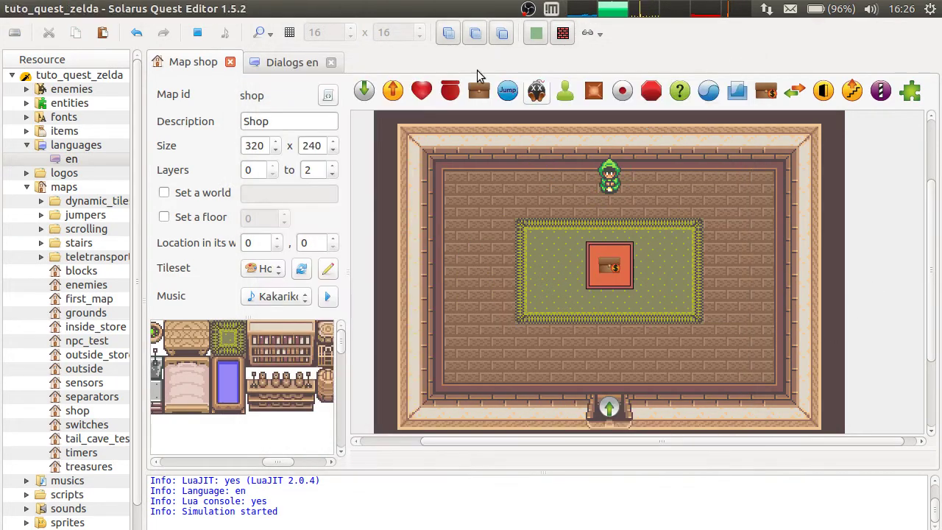
double_click(609, 265)
double_click(511, 373)
click(508, 394)
Back in the game, advance to the price prompt, then close the game
key(F5)
key(space)
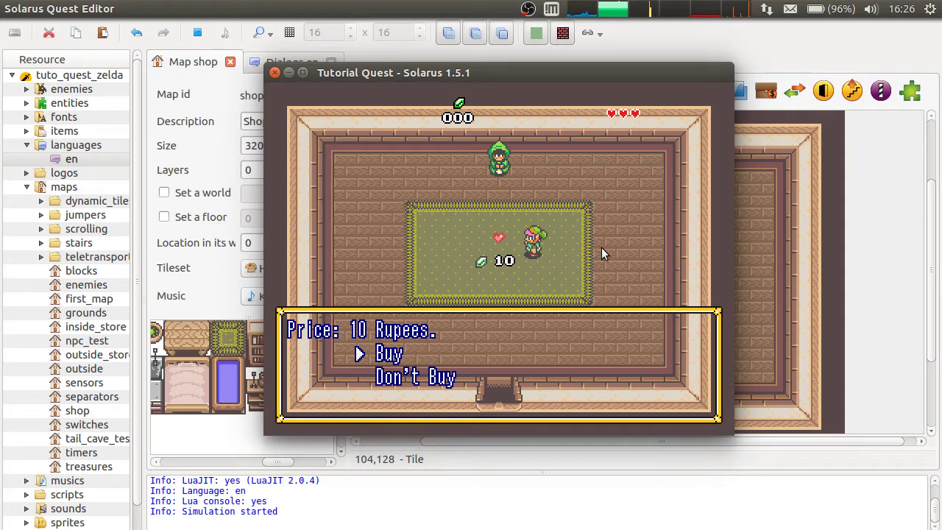
key(alt+F4)
Review the built-in _shop.question price dialog text, then switch back to the game
click(272, 62)
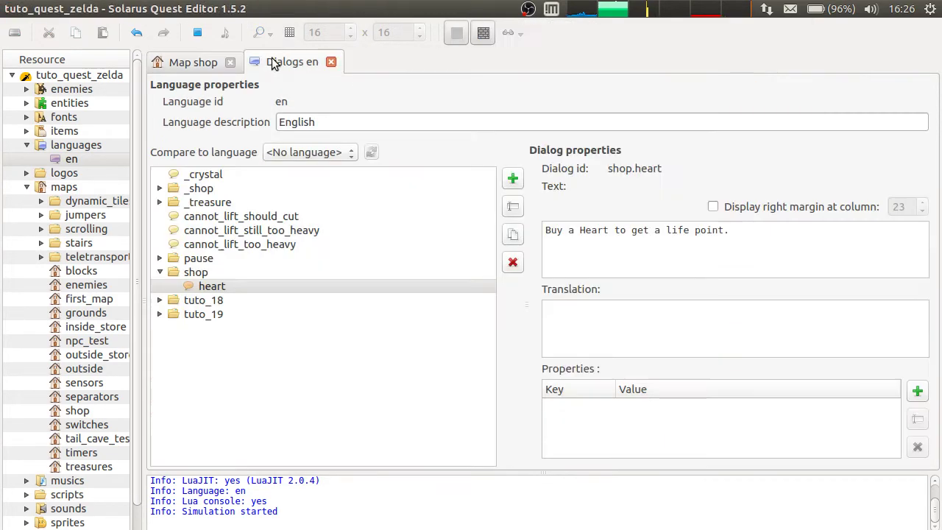
click(160, 189)
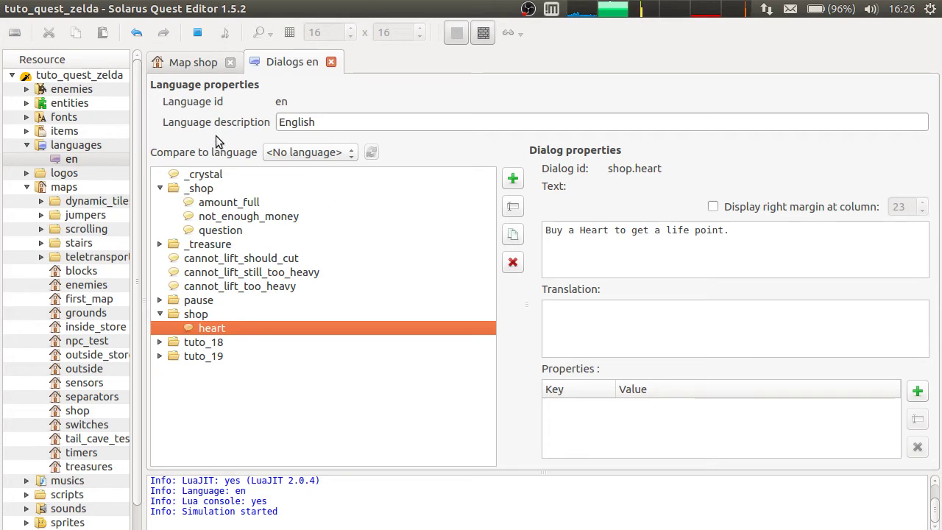
click(192, 191)
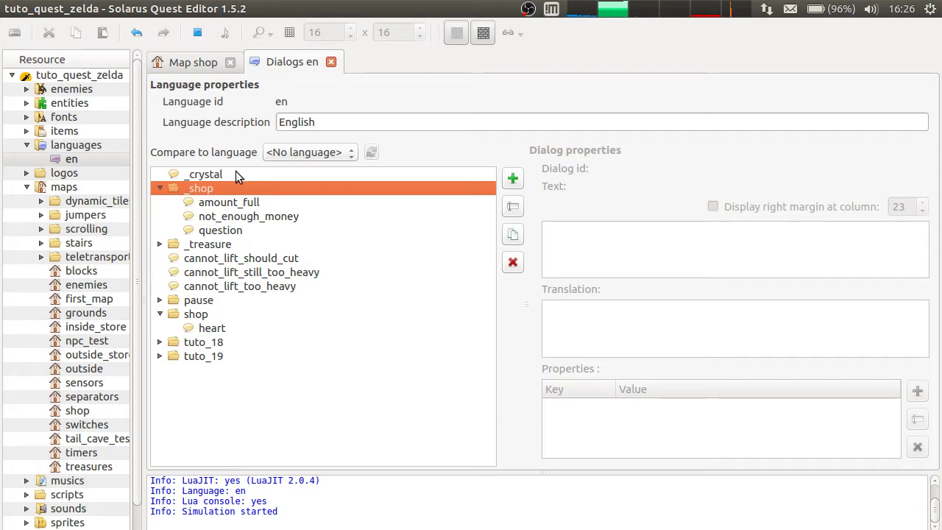
key(Up)
key(Down)
click(243, 231)
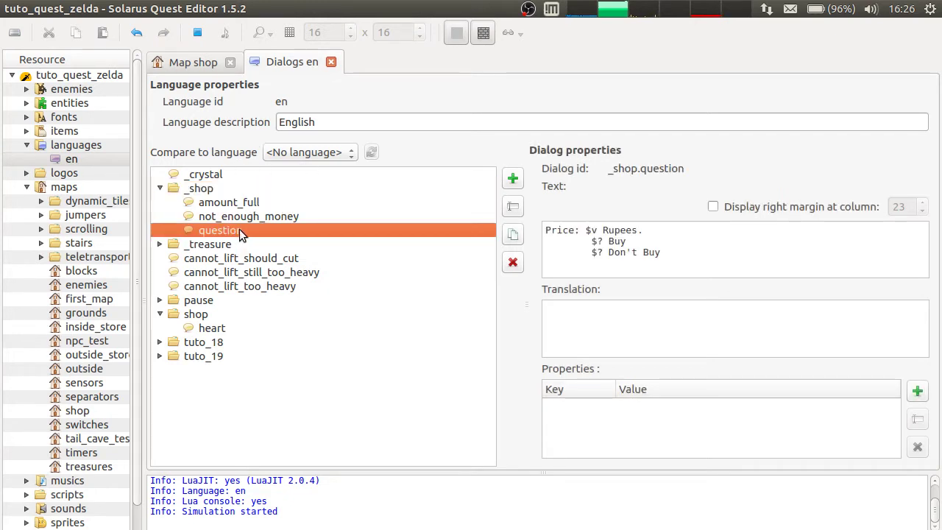
drag(714, 270, 546, 227)
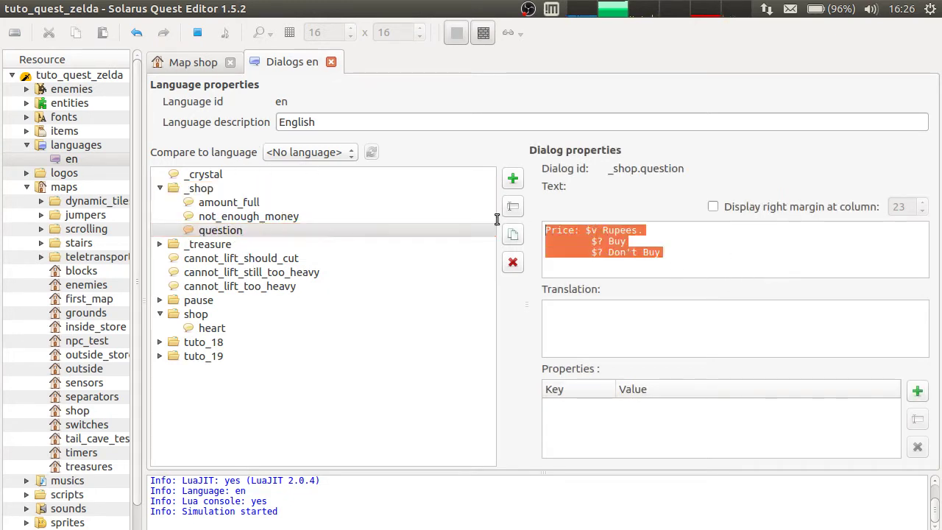
click(706, 271)
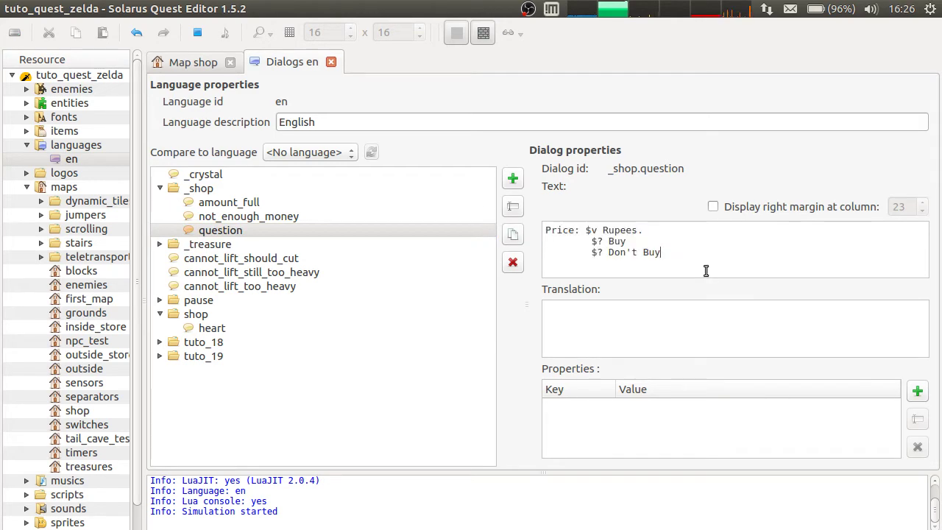
key(ctrl+a)
key(alt+Tab)
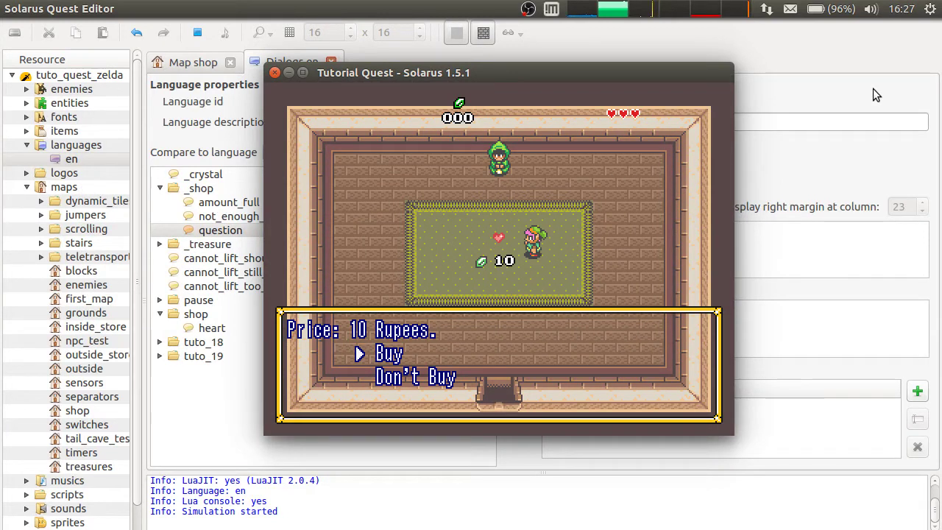
Decline the first prompt, then try buying the heart and get the not-enough-Rupees refusal
key(Down)
key(space)
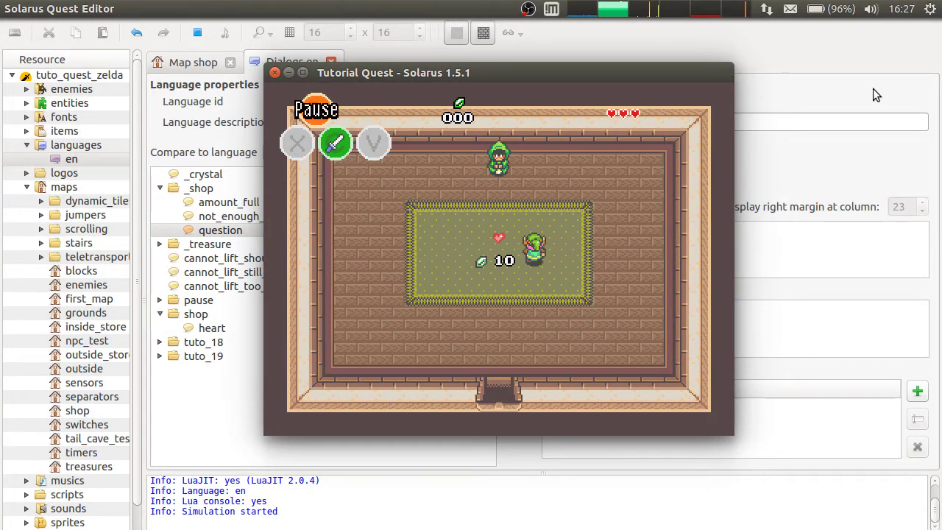
key(Right)
key(Left)
key(space)
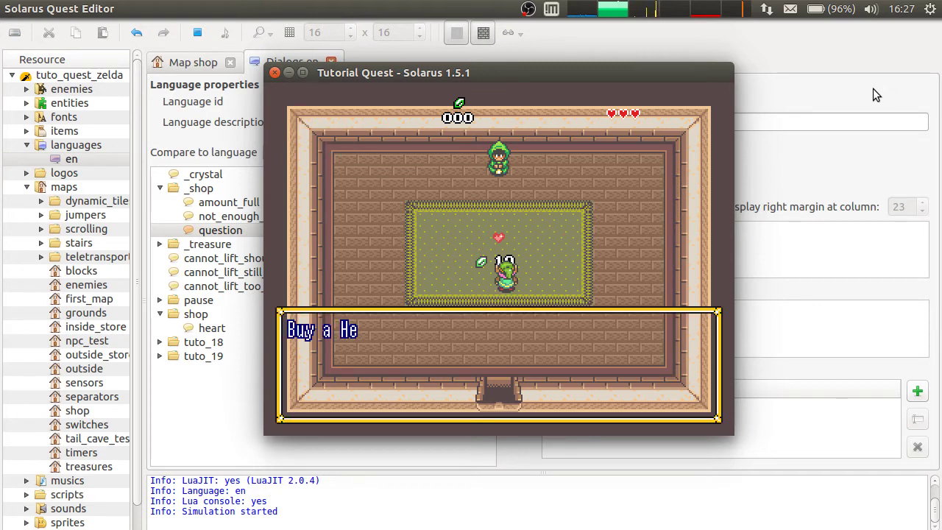
key(space)
key(space)
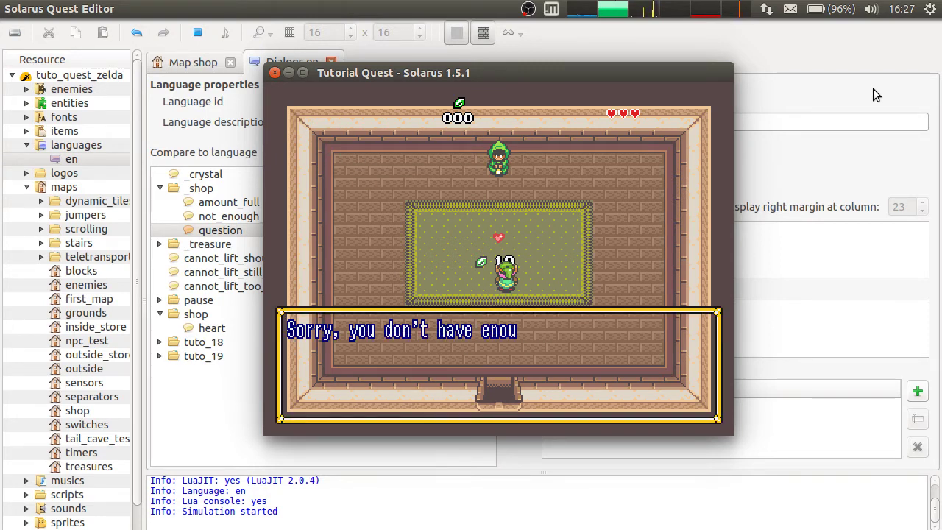
Review the _shop.not_enough_money and _shop.amount_full dialog texts
click(823, 302)
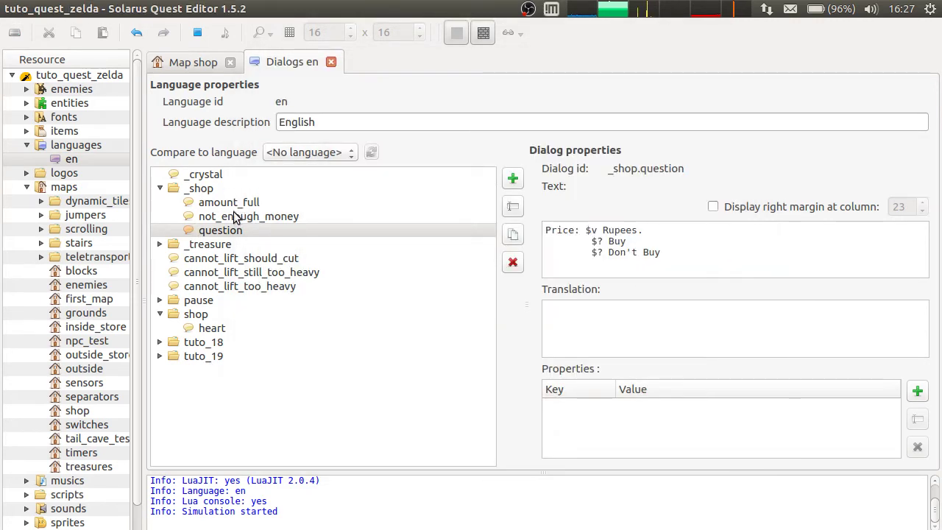
click(244, 215)
triple_click(782, 252)
click(813, 254)
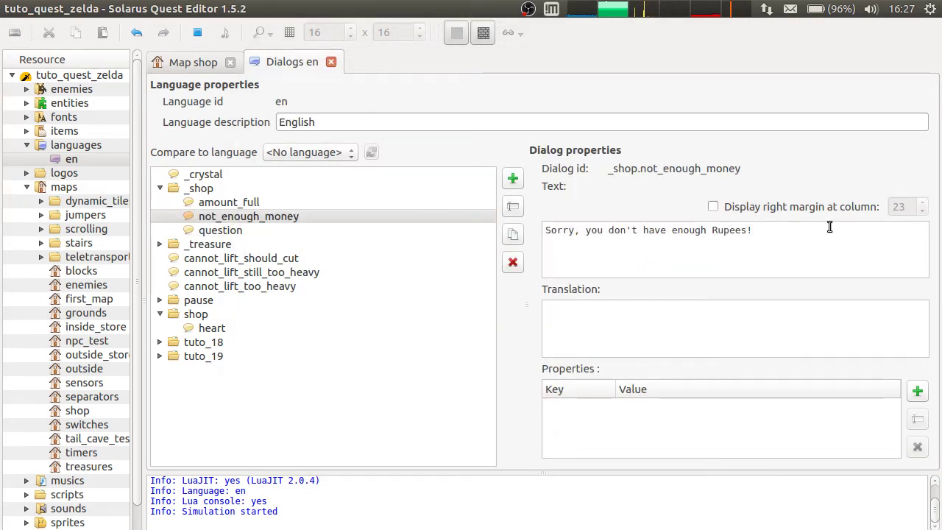
click(194, 207)
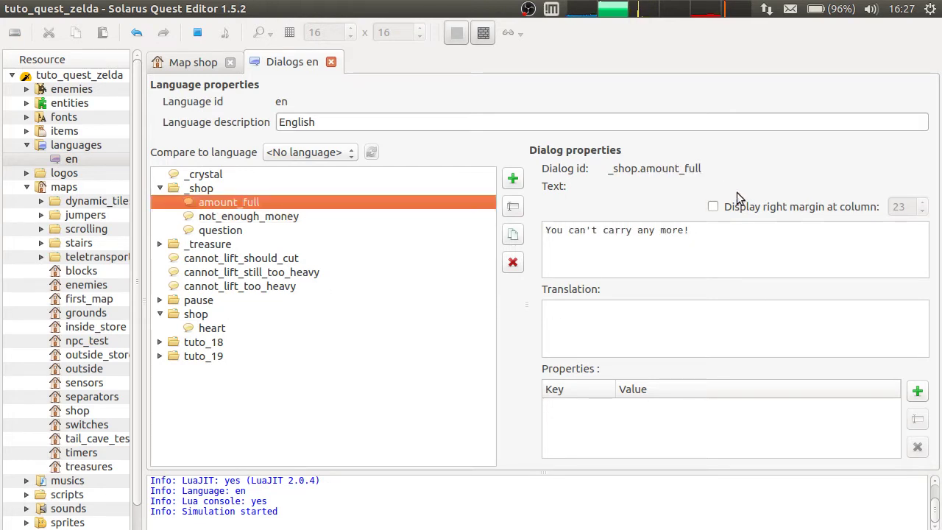
click(563, 244)
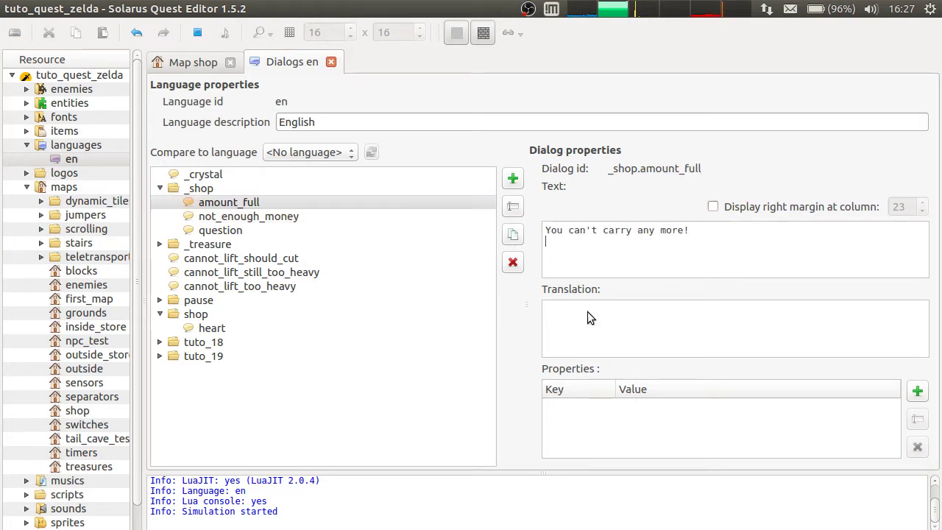
key(ctrl+a)
click(605, 258)
Return to the game, dismiss the 'not enough Rupees' message, and move the hero
key(alt)
key(alt+Tab)
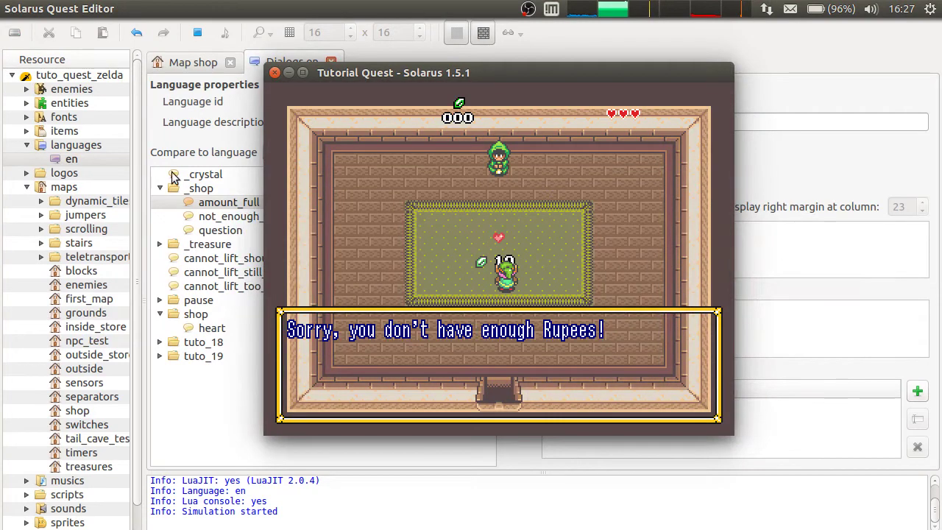
click(27, 131)
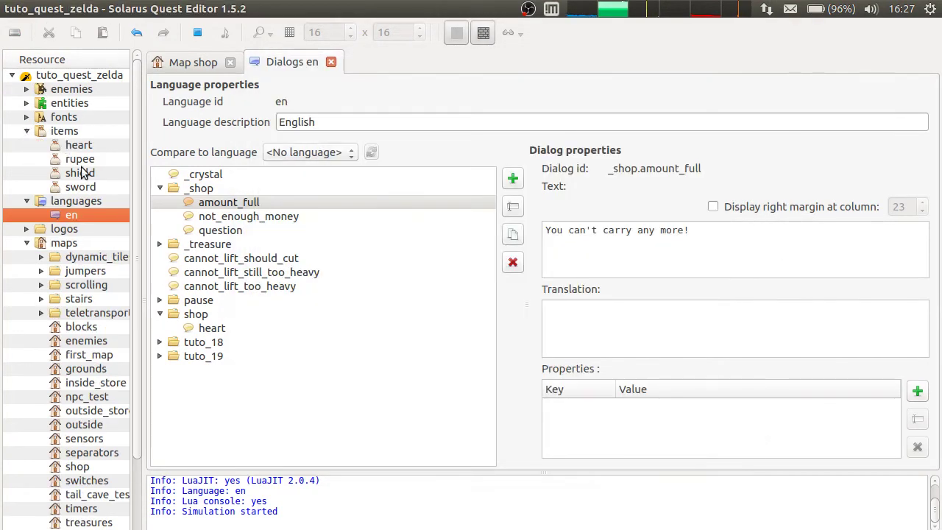
key(alt+Tab)
key(alt+Tab)
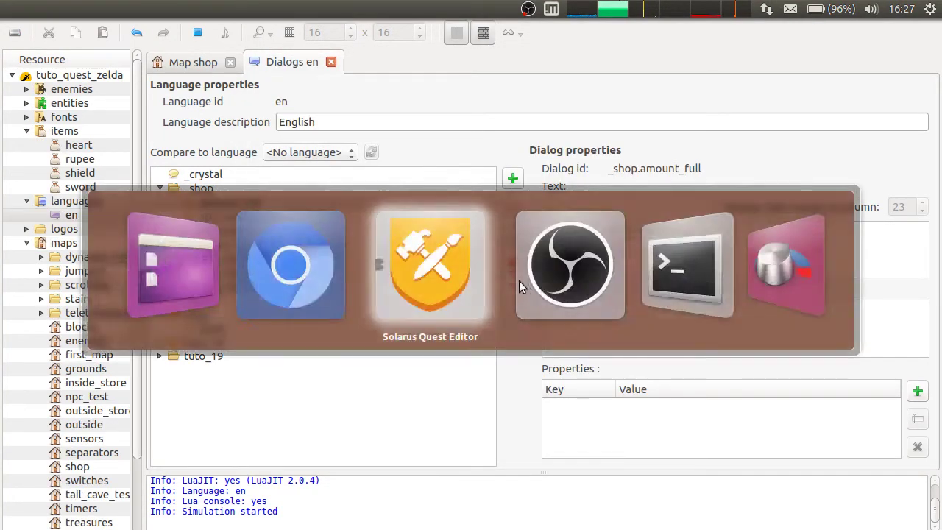
key(alt+Tab)
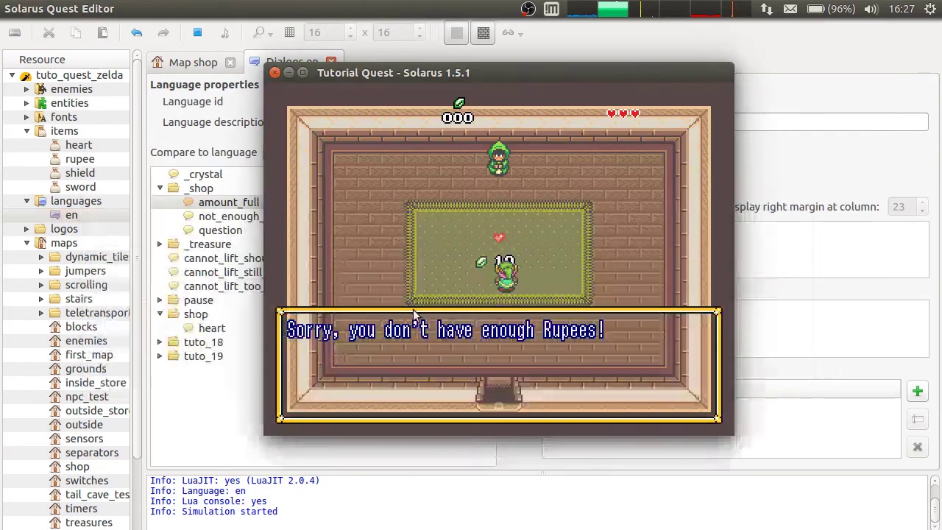
key(space)
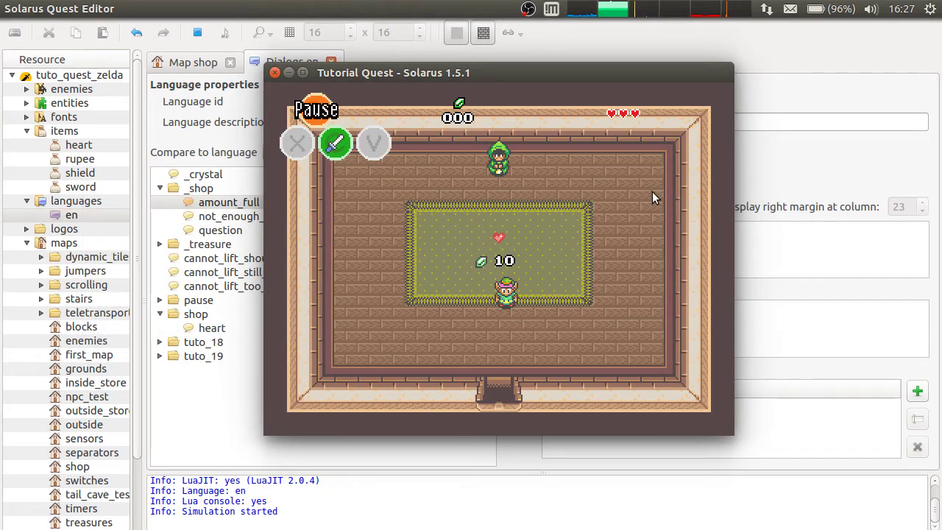
key(Left)
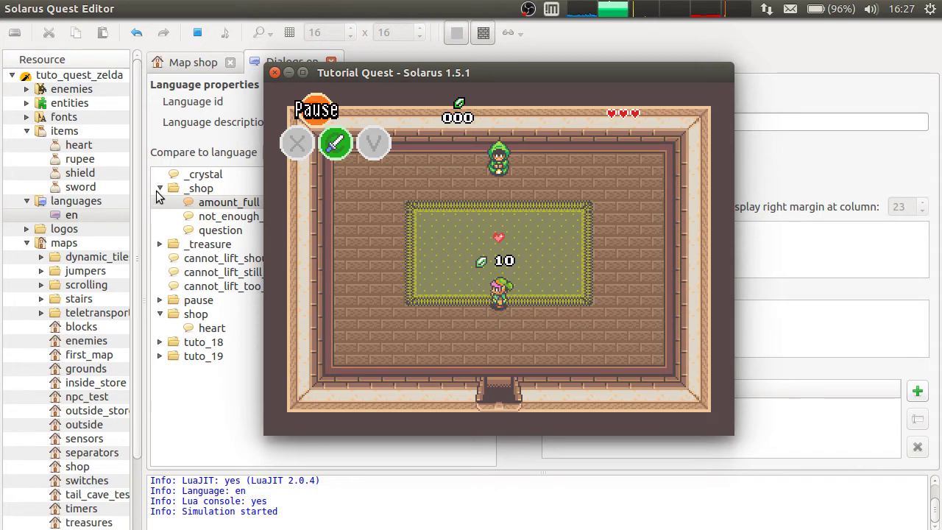
Close the game and drop a pickable below the carpet on the shop map
click(275, 72)
click(190, 62)
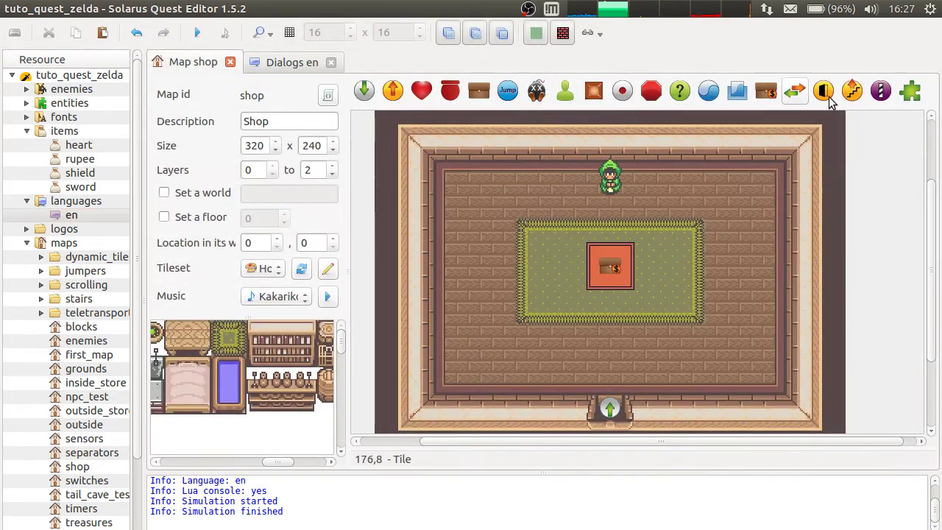
click(422, 90)
click(566, 346)
Make the pickable a Rupee variant 2, then save and run the quest
click(440, 264)
click(445, 275)
click(456, 264)
click(471, 276)
click(545, 284)
click(548, 357)
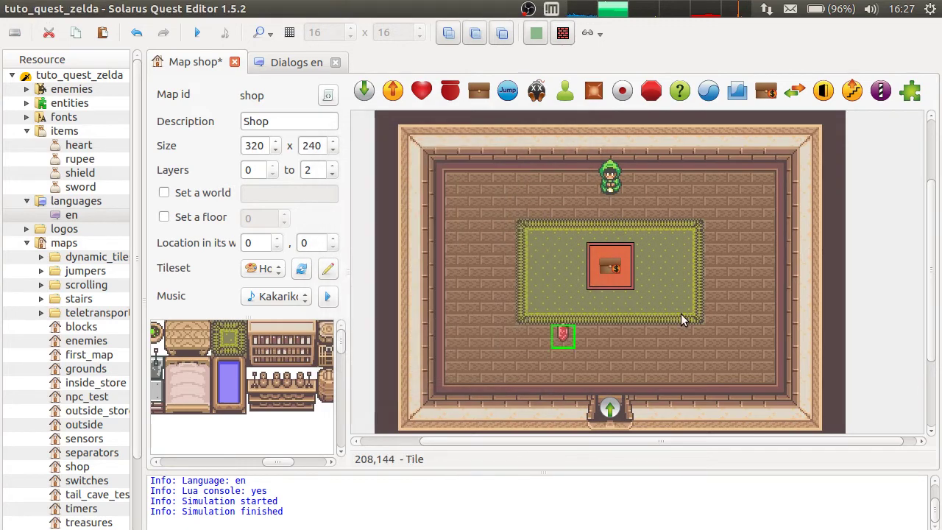
click(196, 32)
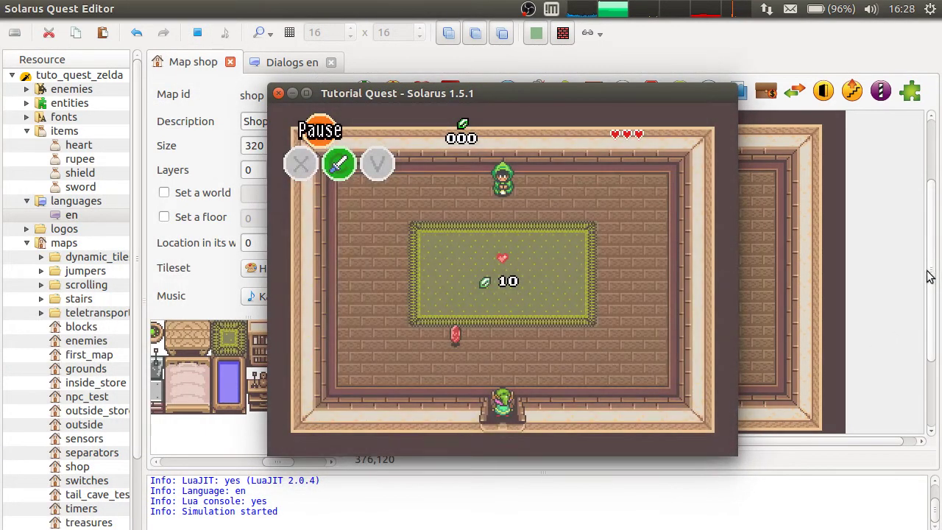
In the running game, collect the rupee and buy the heart for sale
key(Up)
key(Left)
key(Left)
key(Right)
key(Up)
key(Left)
key(space)
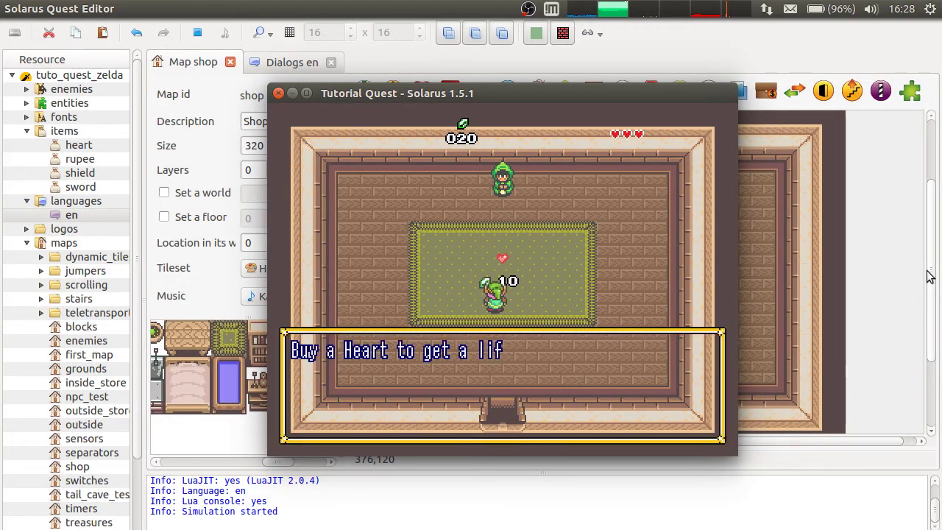
key(space)
key(space)
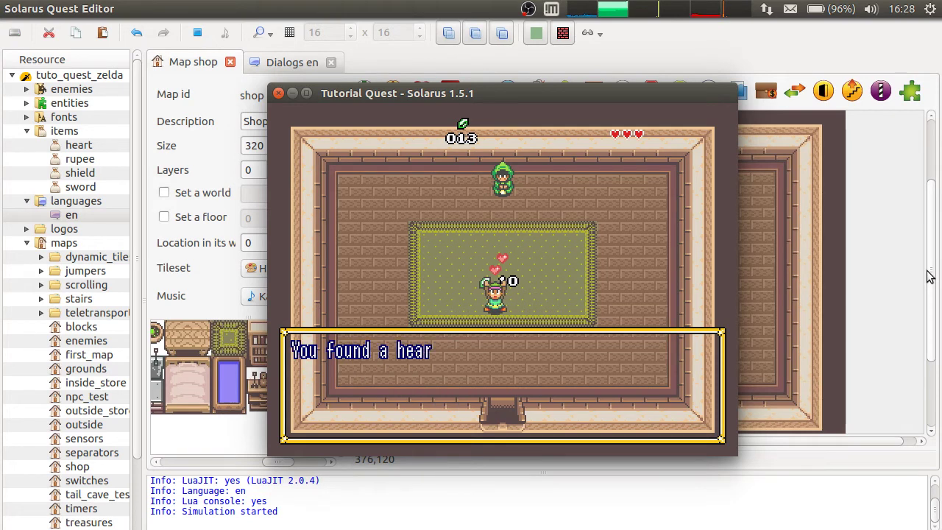
key(space)
key(Down)
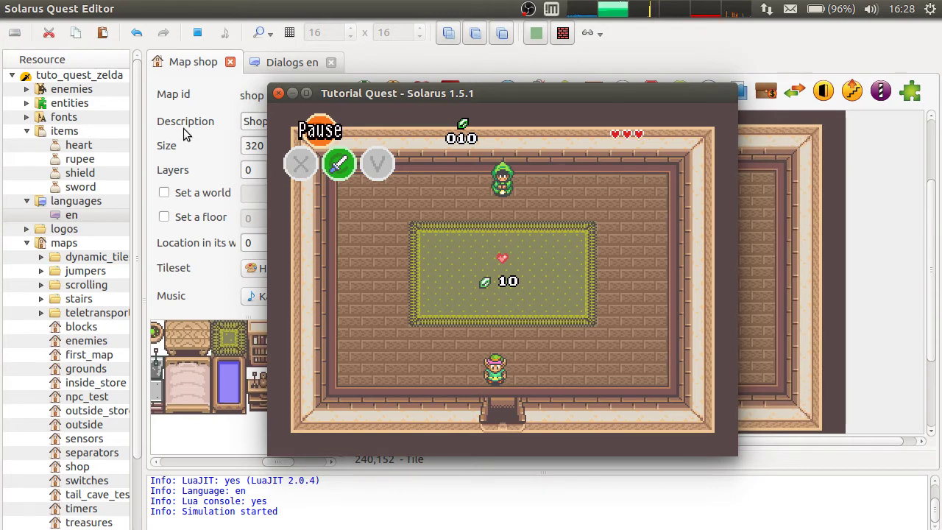
Walk back onto the carpet and buy the heart a second time
key(Up)
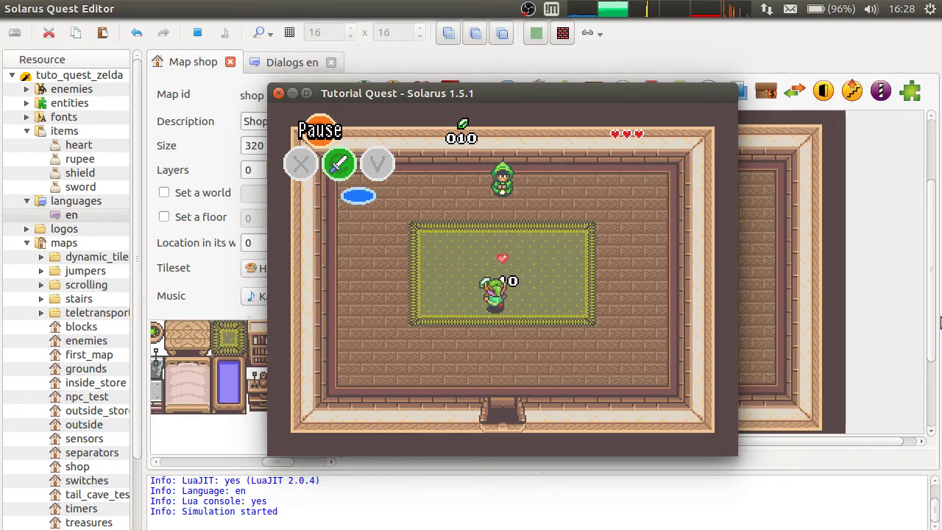
key(Left)
key(Up)
key(space)
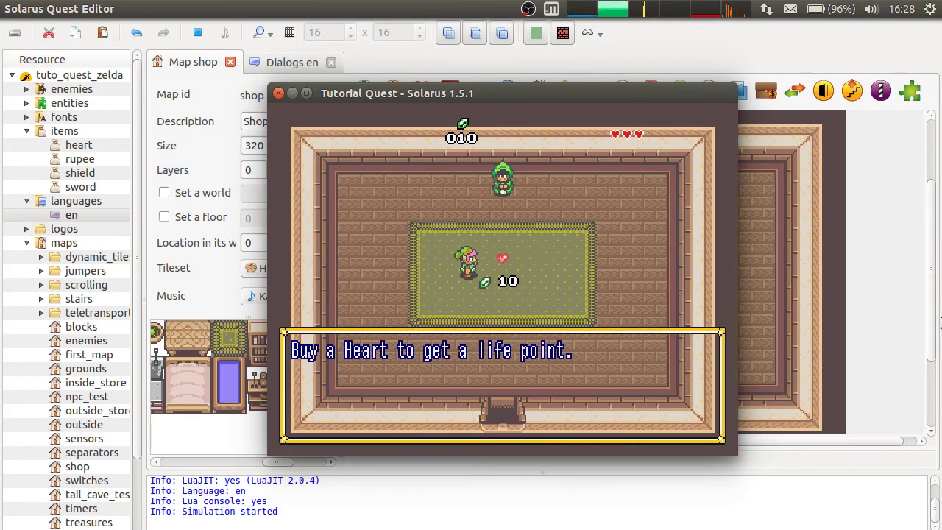
key(space)
key(space)
key(space)
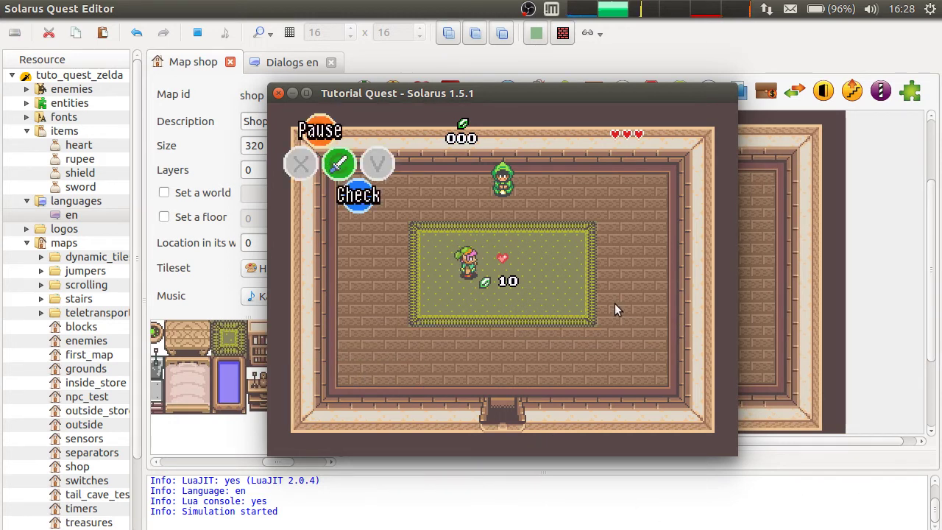
Close the game and move the shop treasure 48 px left on the carpet
click(279, 95)
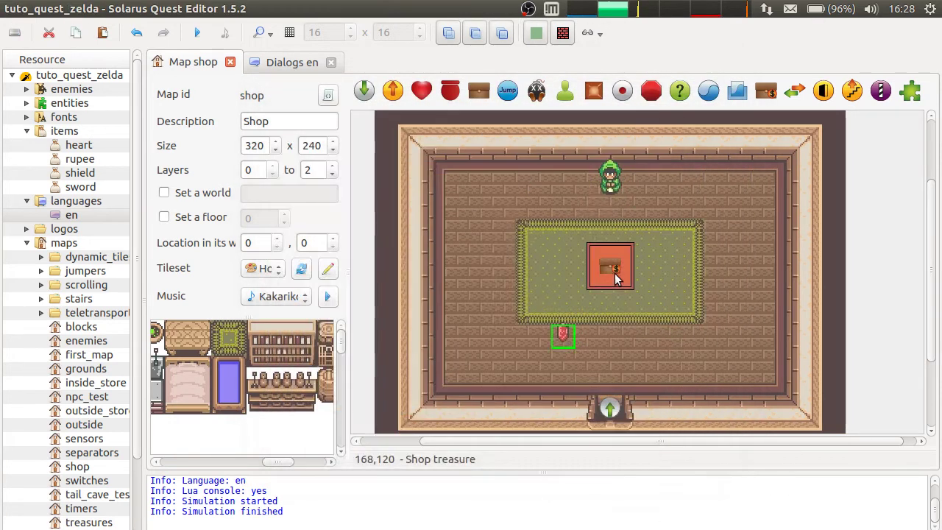
click(750, 277)
drag(623, 277, 574, 276)
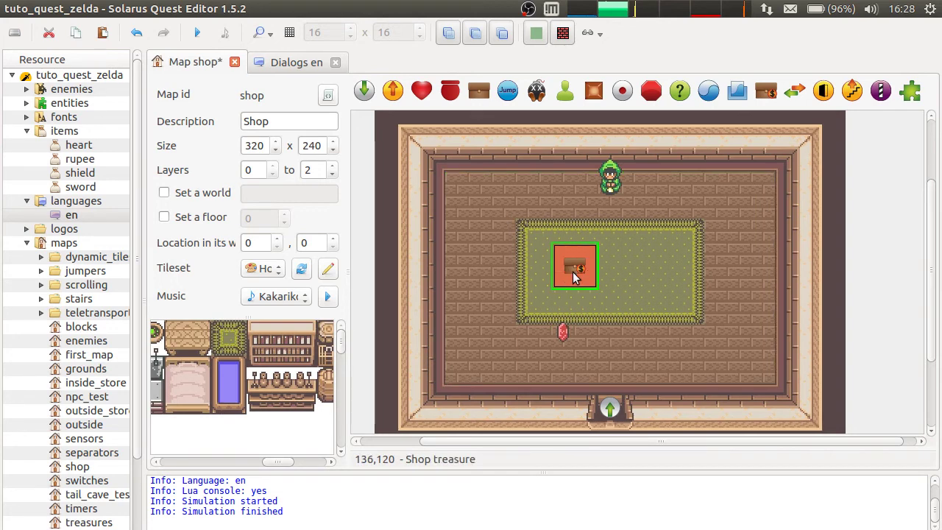
Paste a copy of the shop treasure to its right and make it sell Shield variant 3
key(ctrl+v)
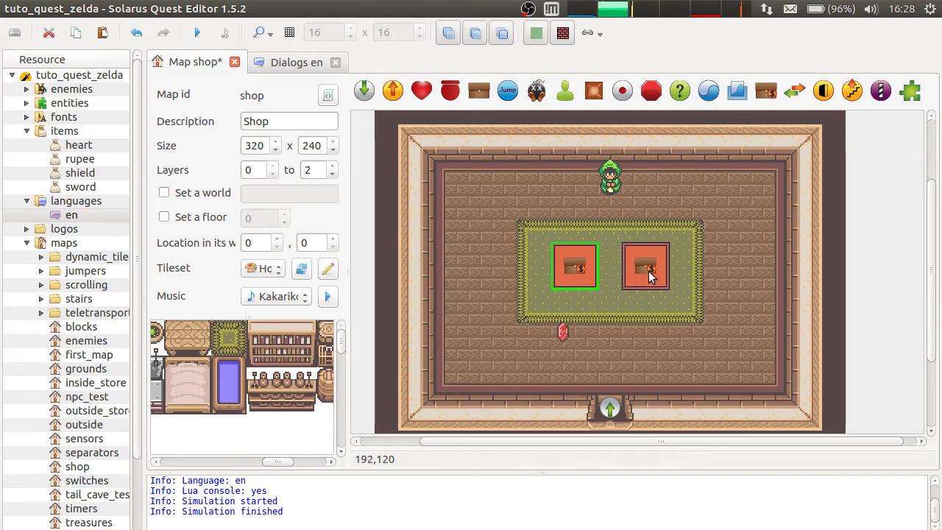
click(650, 271)
double_click(655, 265)
click(452, 230)
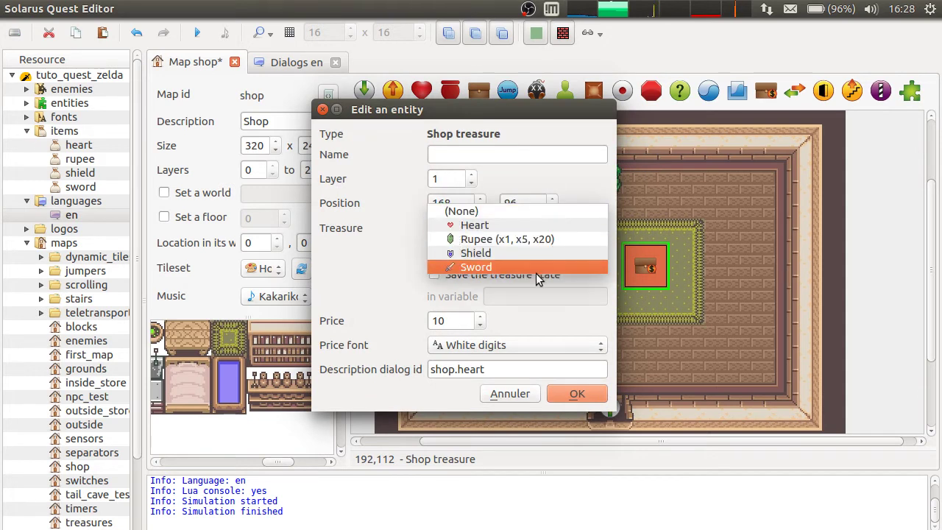
click(513, 250)
click(572, 251)
text(3)
Save its state in shop_shield_3, price it at 20, and set dialog id shop.shield_3
click(511, 274)
click(575, 297)
text(shop_)
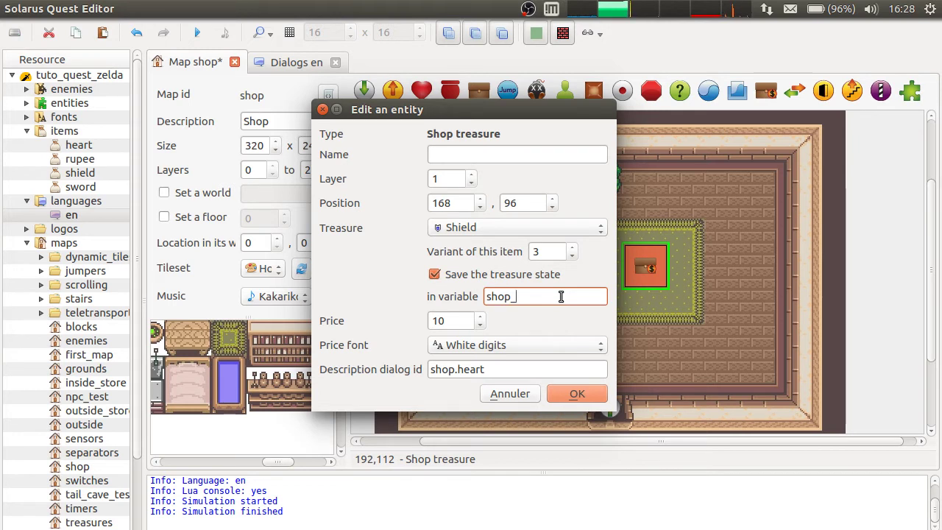
text(shield_3)
double_click(569, 298)
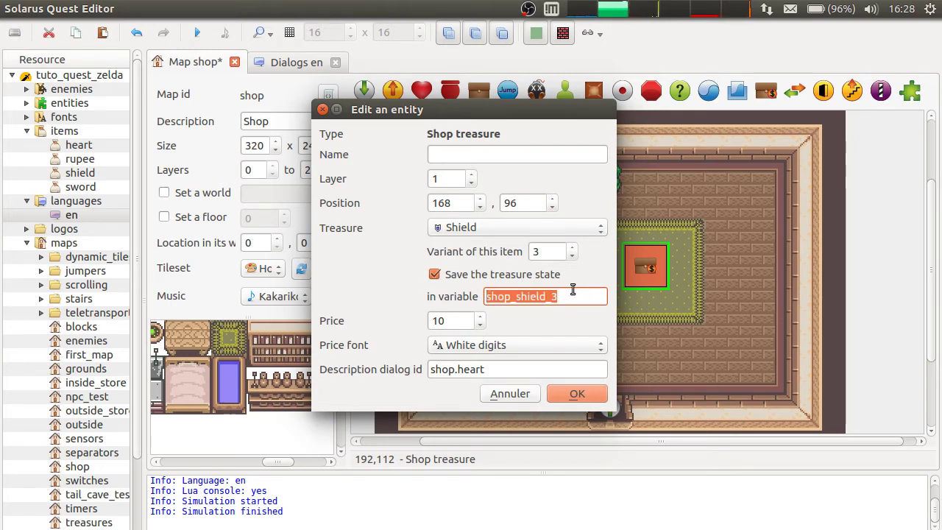
click(480, 317)
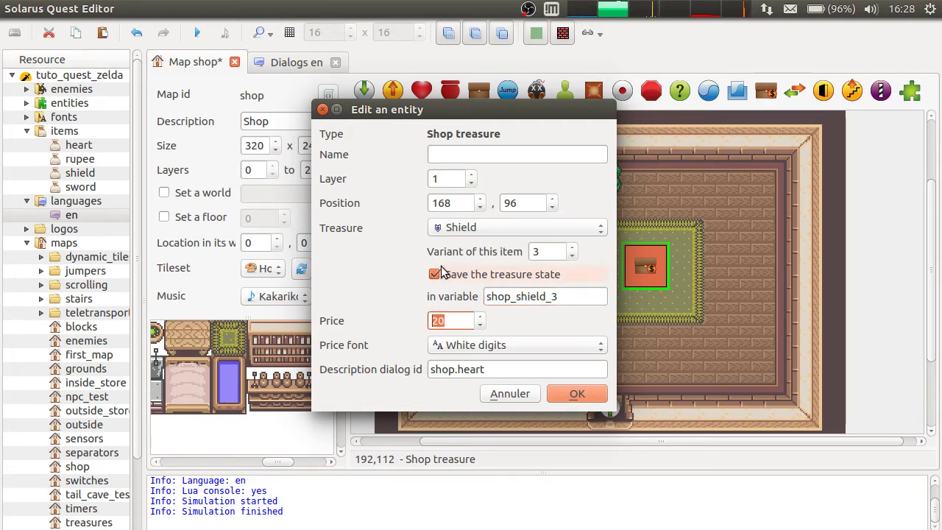
drag(464, 370, 587, 364)
key(BackSpace)
key(BackSpace)
text(shield_)
Confirm the shield treasure, save the map, and create English dialog shop.shield_3
key(Return)
key(ctrl+s)
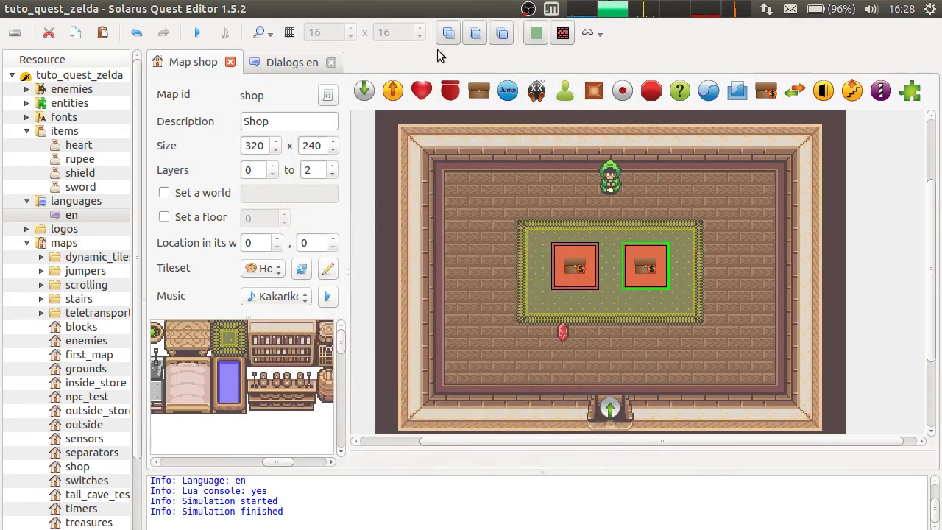
click(310, 62)
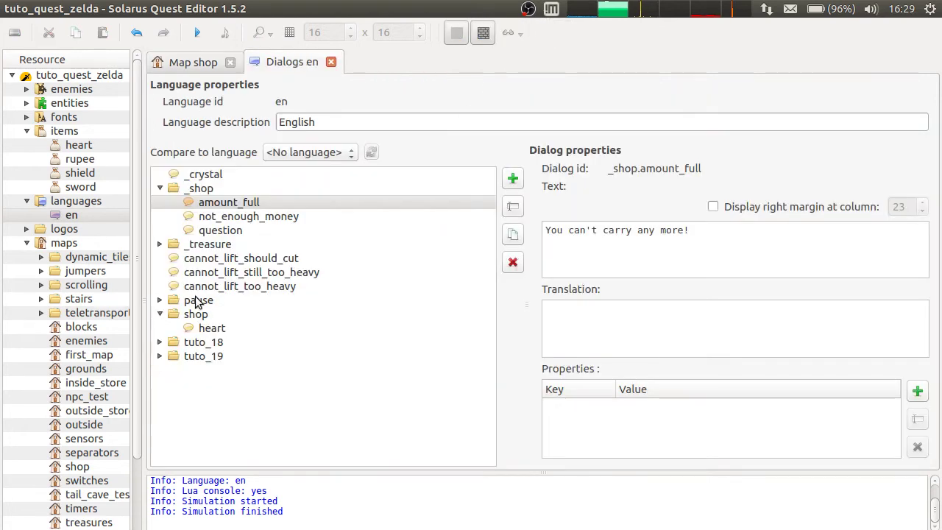
right_click(221, 312)
click(254, 320)
click(438, 269)
text(.shield)
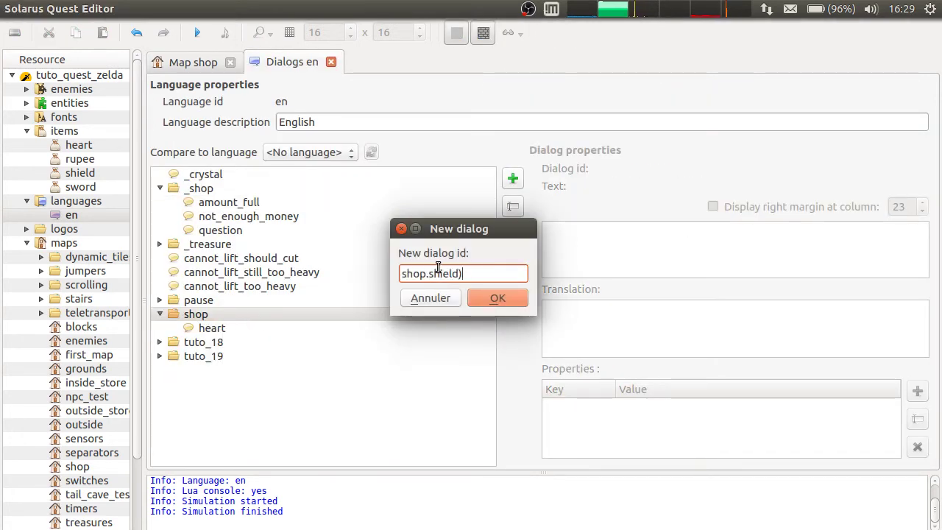
text(_3)
key(Return)
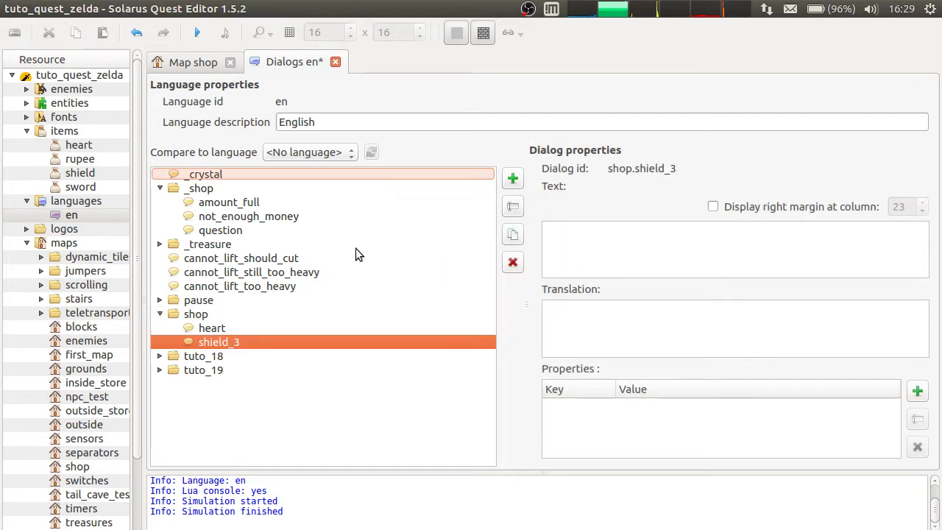
Write 'Special price for the Mirror Shield!' as the dialog text and save the dialogs
click(674, 230)
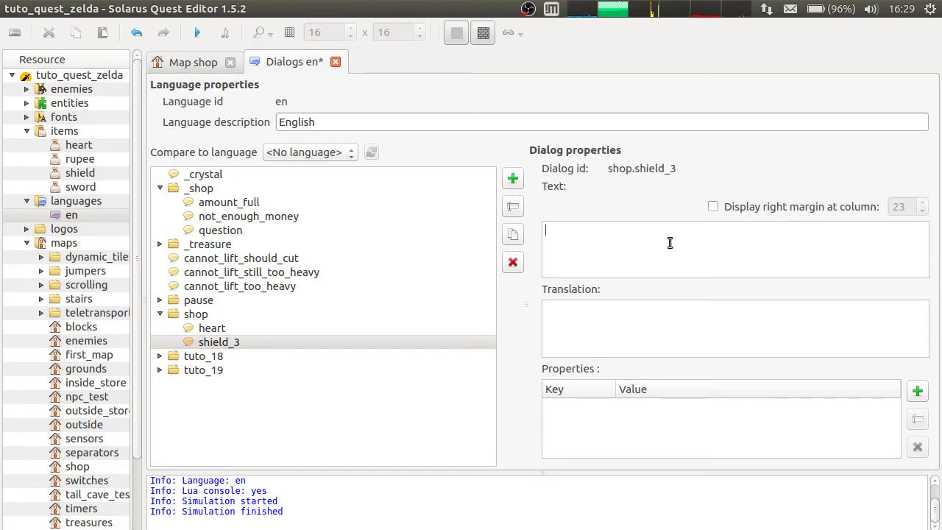
text(Special price)
key(BackSpace)
key(BackSpace)
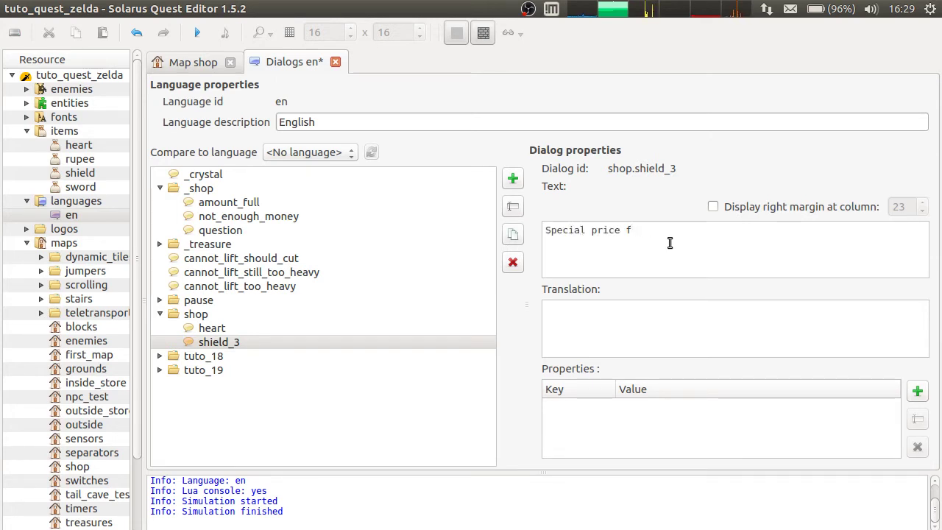
text(or the Mirror Shield!)
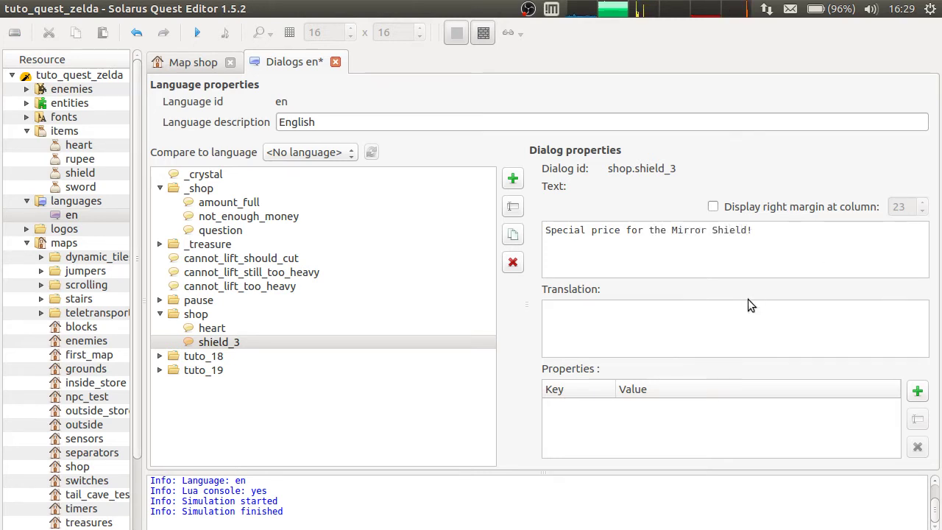
key(ctrl+s)
click(190, 62)
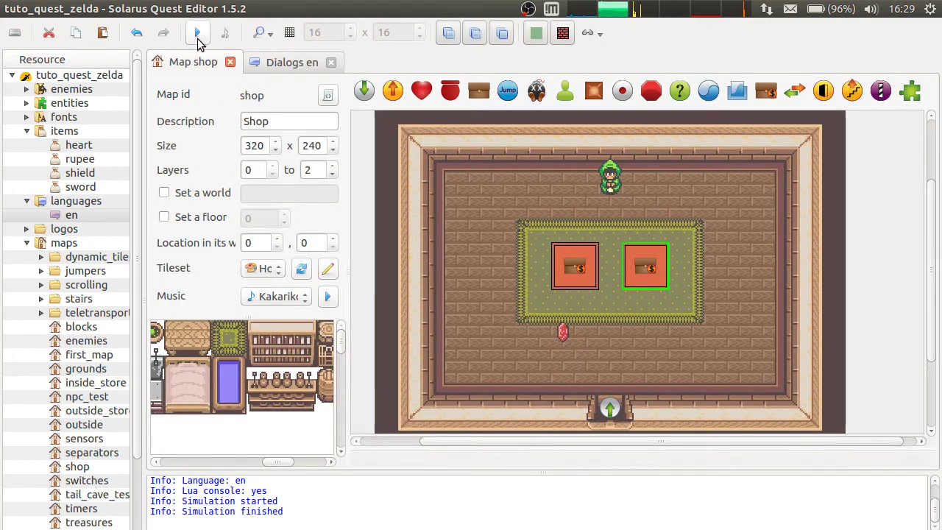
click(197, 38)
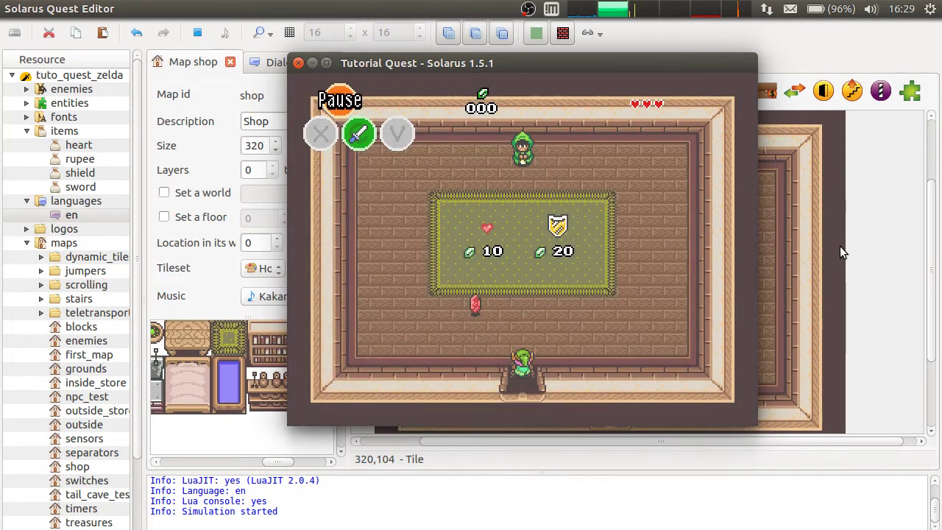
key(Up)
key(Left)
key(Right)
key(Up)
key(space)
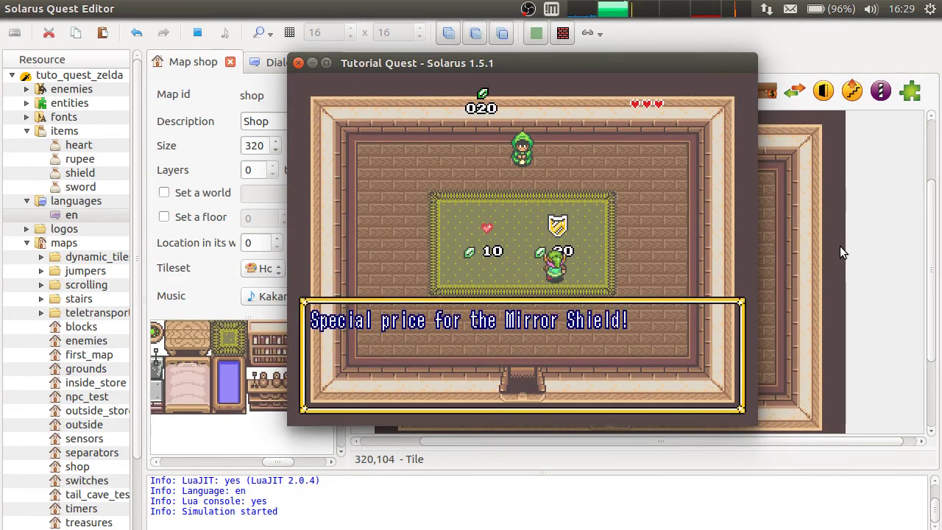
key(space)
key(space)
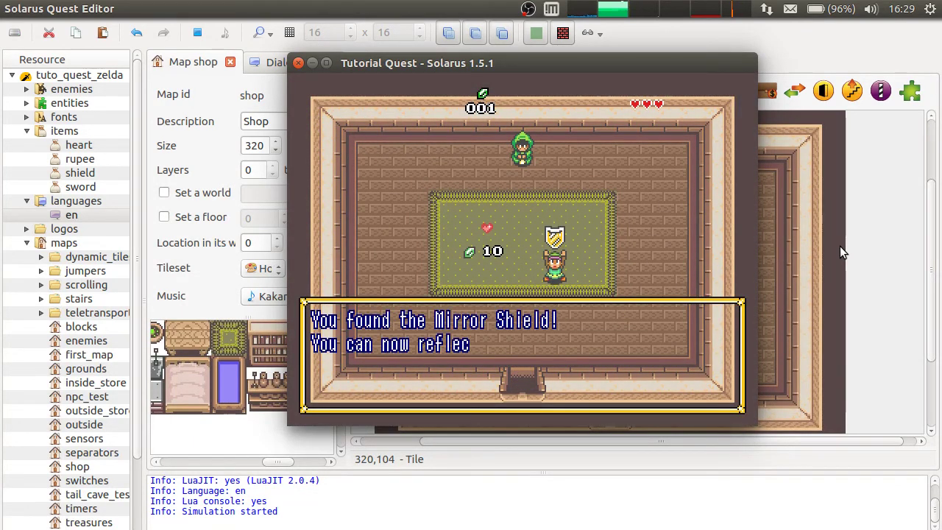
key(space)
key(Down)
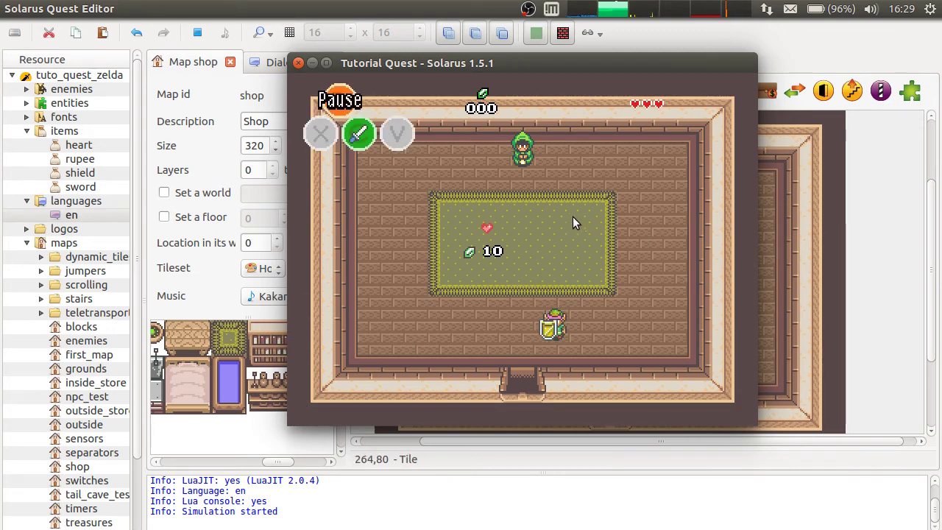
key(Left)
key(Down)
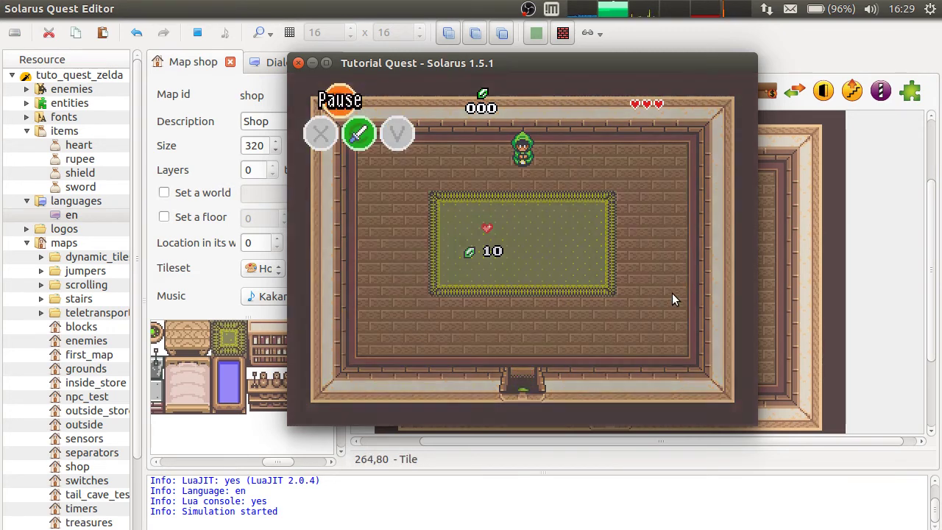
key(Up)
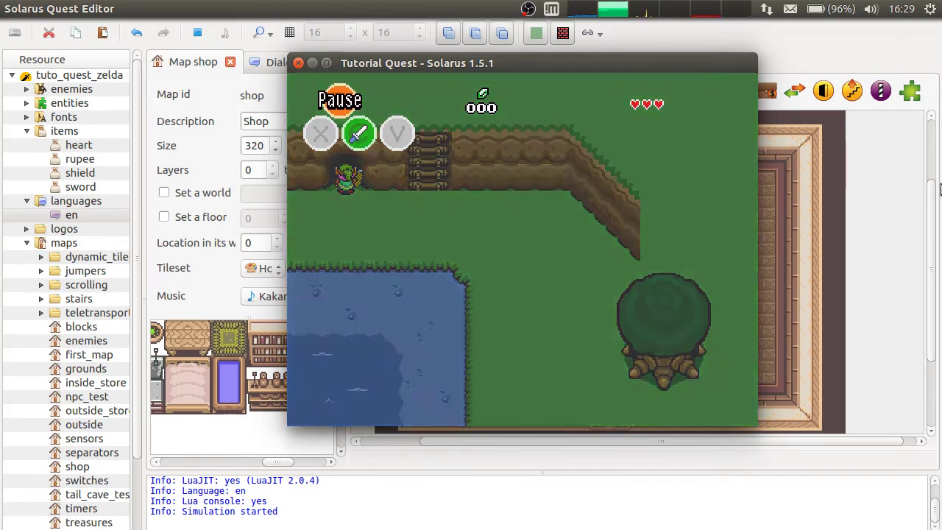
key(Right)
key(Left)
key(Down)
key(Up)
key(Right)
key(Down)
key(Down)
key(Left)
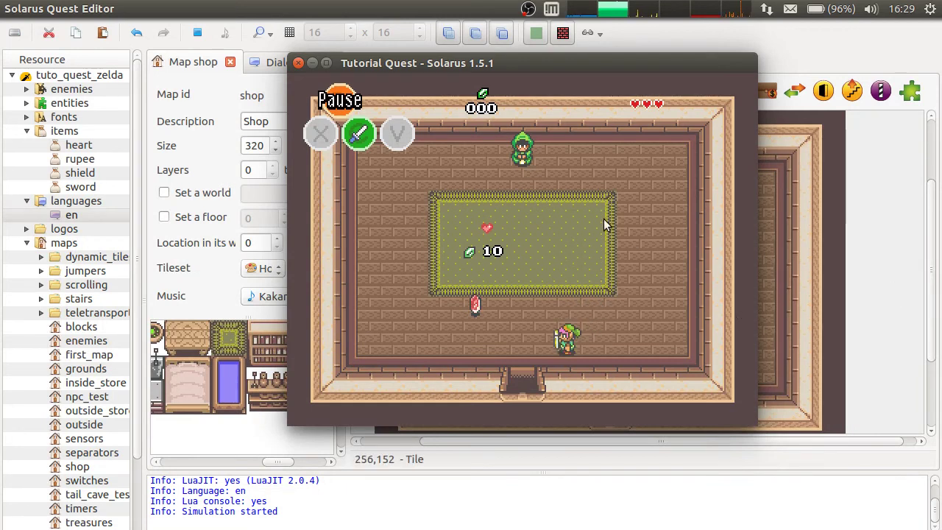
Close the game and check the left shop treasure's settings without changing them
click(299, 64)
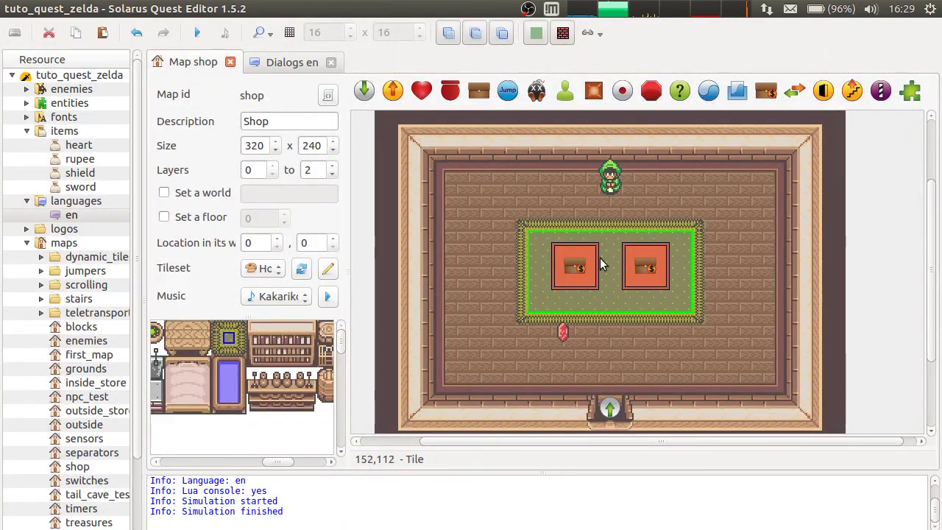
double_click(585, 276)
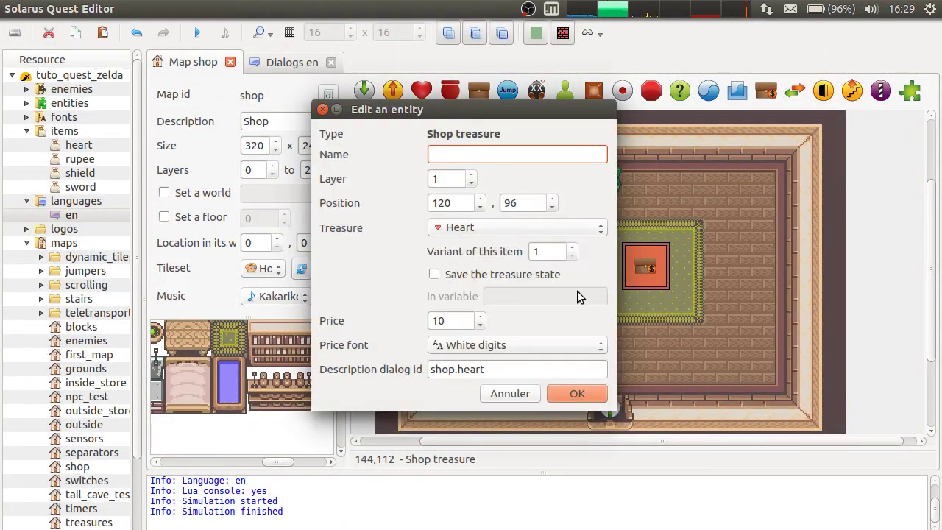
click(523, 396)
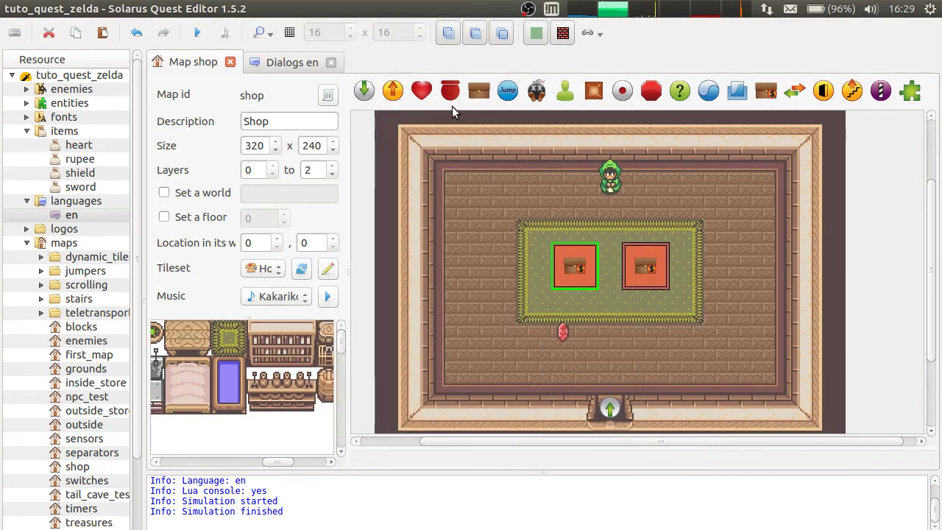
Delete the shop.shield_3 dialog from the English dialogs and save
click(339, 61)
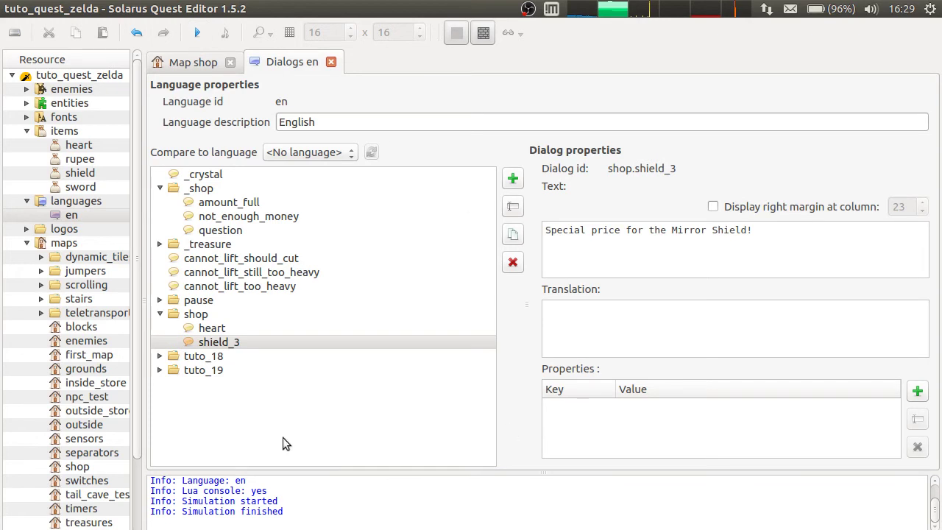
click(215, 328)
click(225, 342)
right_click(227, 342)
click(264, 407)
key(ctrl+s)
Playtest and touch the shield, logging "No such dialog: 'shop.shield_3'" in the console
click(200, 65)
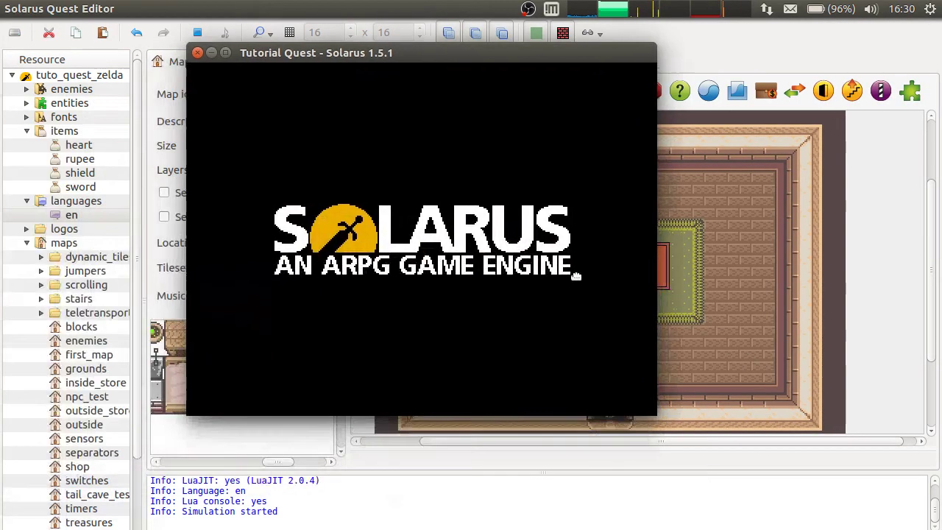
key(Right)
key(Up)
key(space)
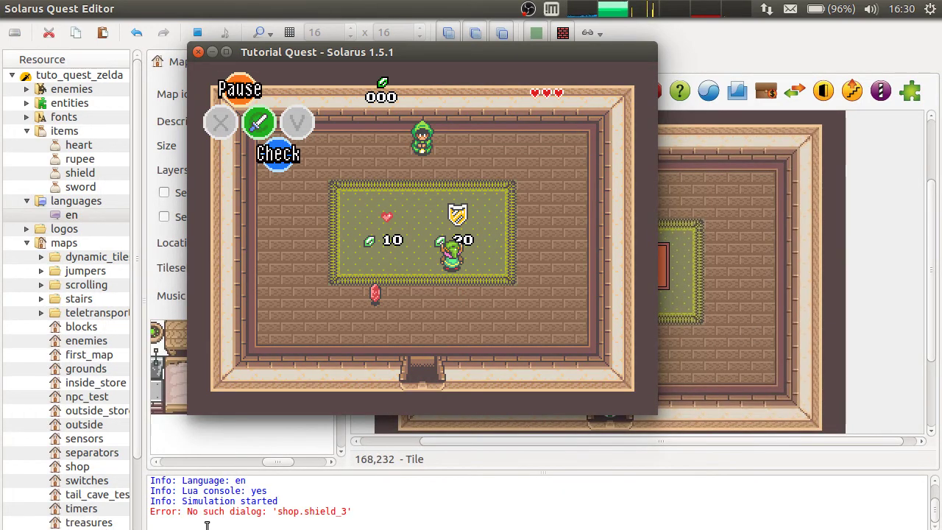
key(Escape)
drag(150, 511, 355, 510)
click(368, 509)
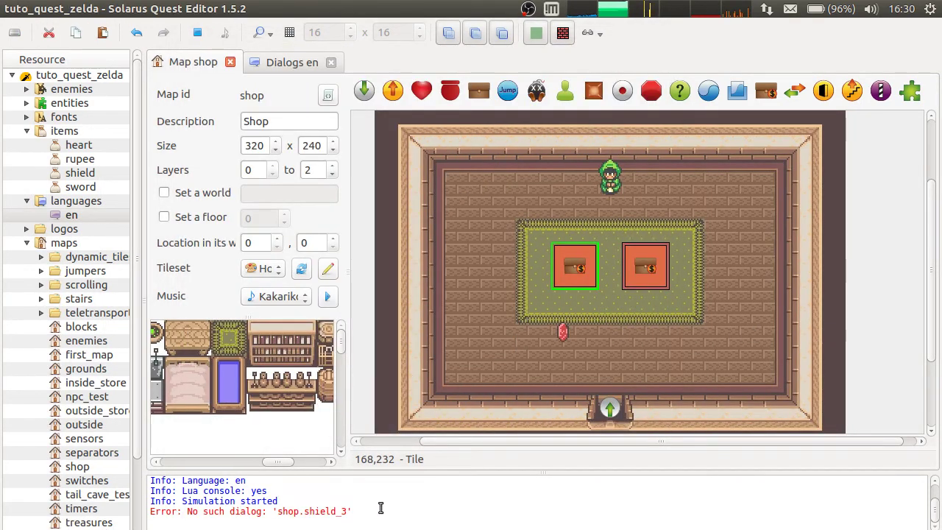
Run the quest again, walk the hero around the carpet, then close the game
key(F5)
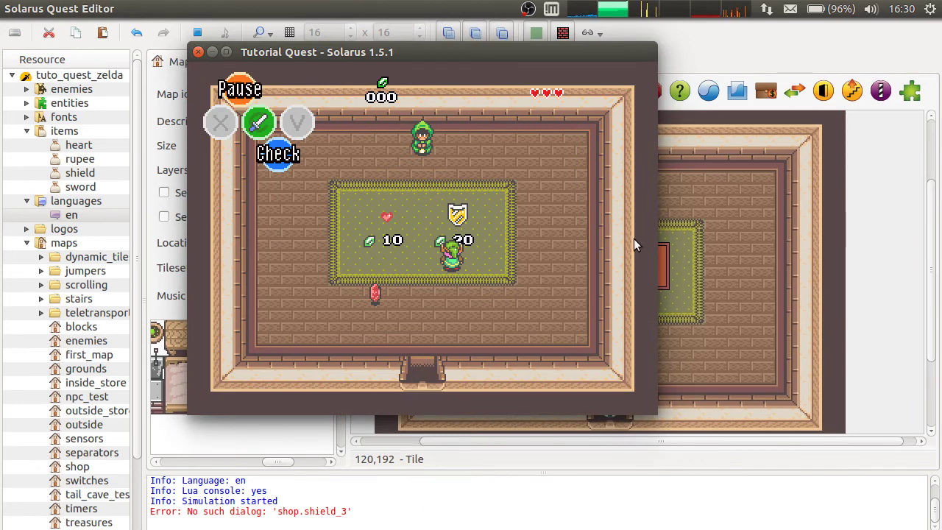
key(Down)
key(Right)
key(Up)
key(Right)
key(Down)
key(Left)
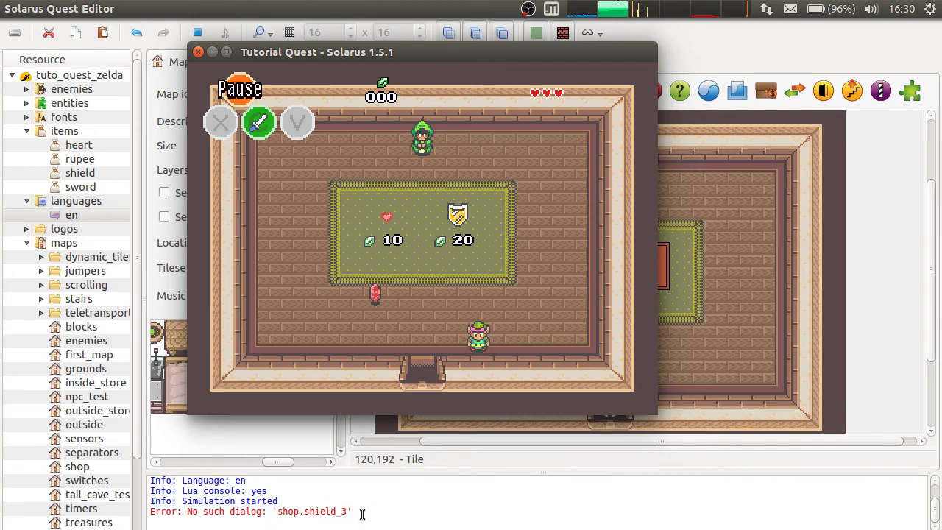
click(197, 52)
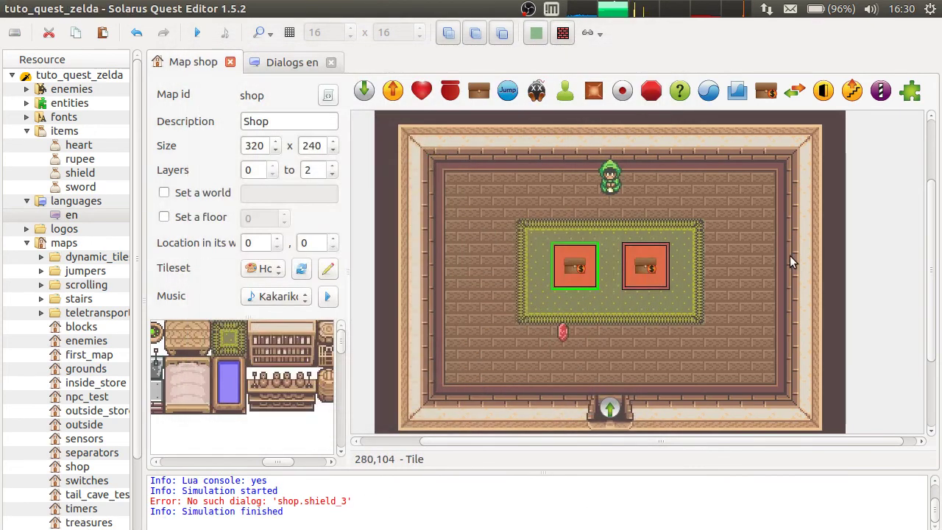
Restore the deleted shop.shield_3 English dialog and save the dialogs
click(289, 62)
key(ctrl+v)
key(ctrl+s)
Back on the shop map, review the left shop treasure's settings without changes
scroll(312, 63, up, 1)
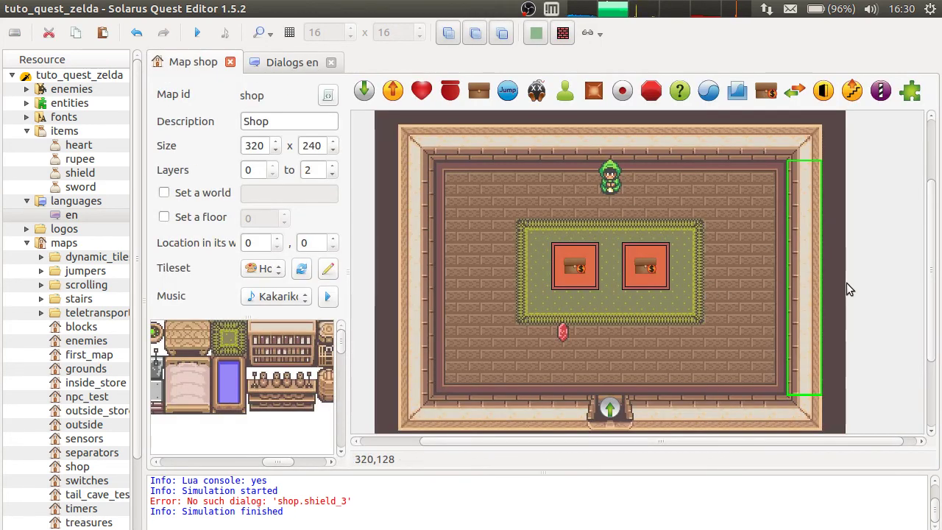
click(880, 267)
double_click(578, 278)
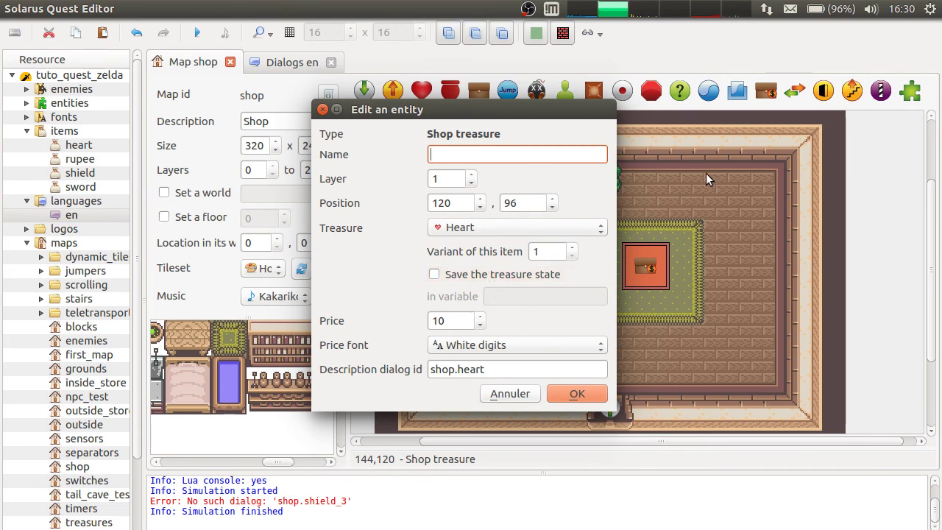
click(510, 394)
scroll(898, 314, down, 1)
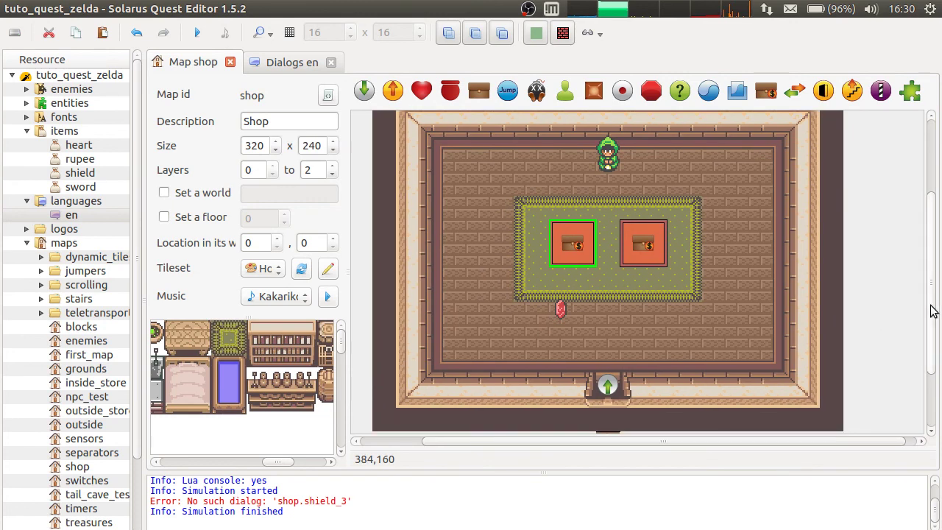
scroll(931, 310, up, 3)
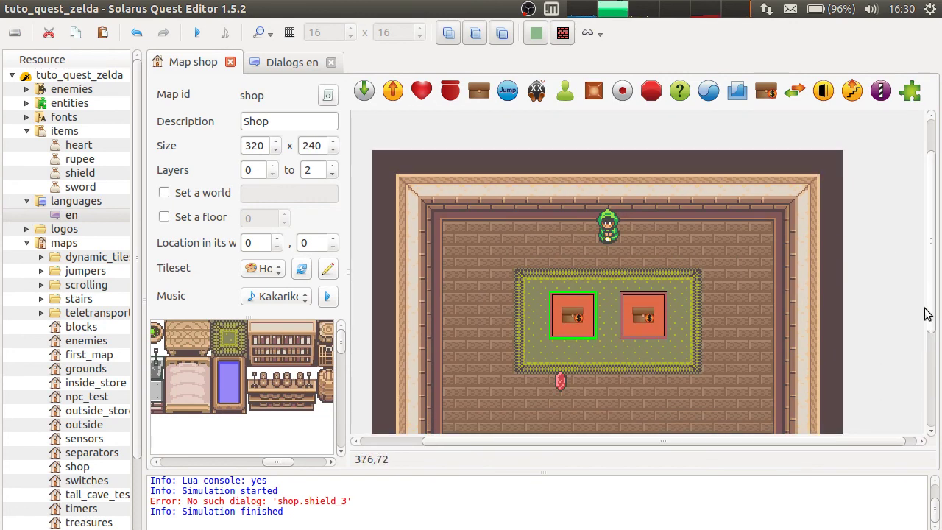